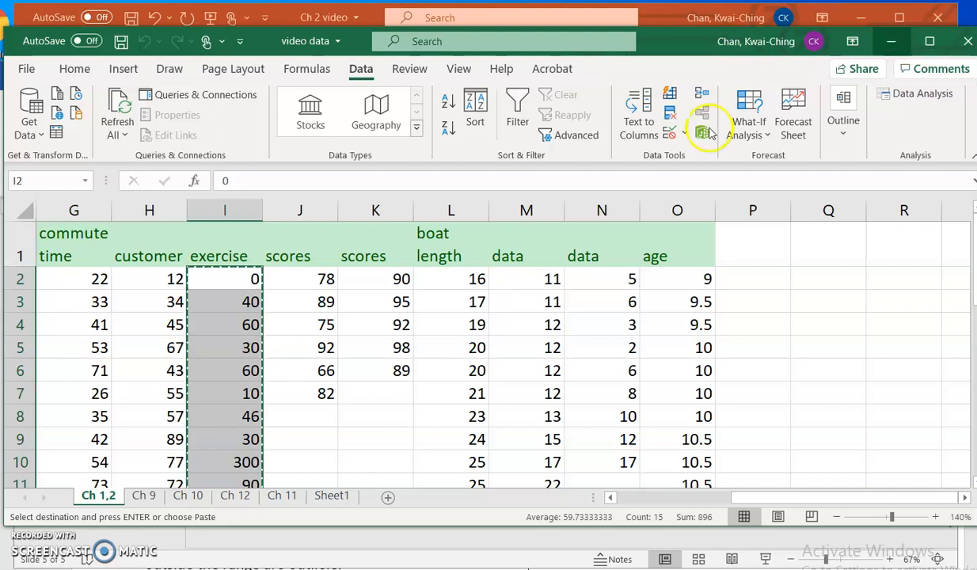
- Copy the exercise values in column I and minimize the video data workbook
{"action": "right_click", "coordinate": [249, 295]}
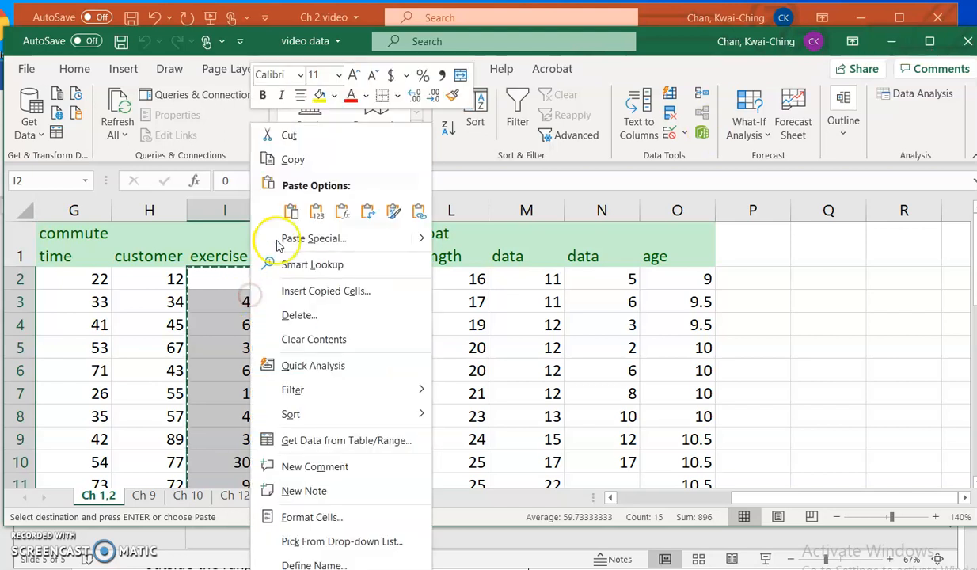
{"action": "left_click", "coordinate": [298, 162]}
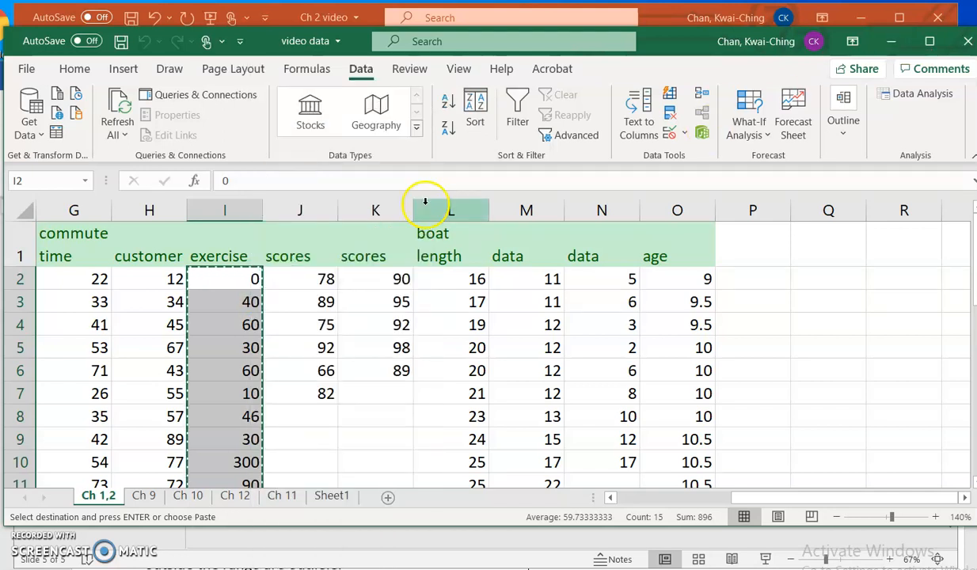
{"action": "left_click", "coordinate": [887, 41]}
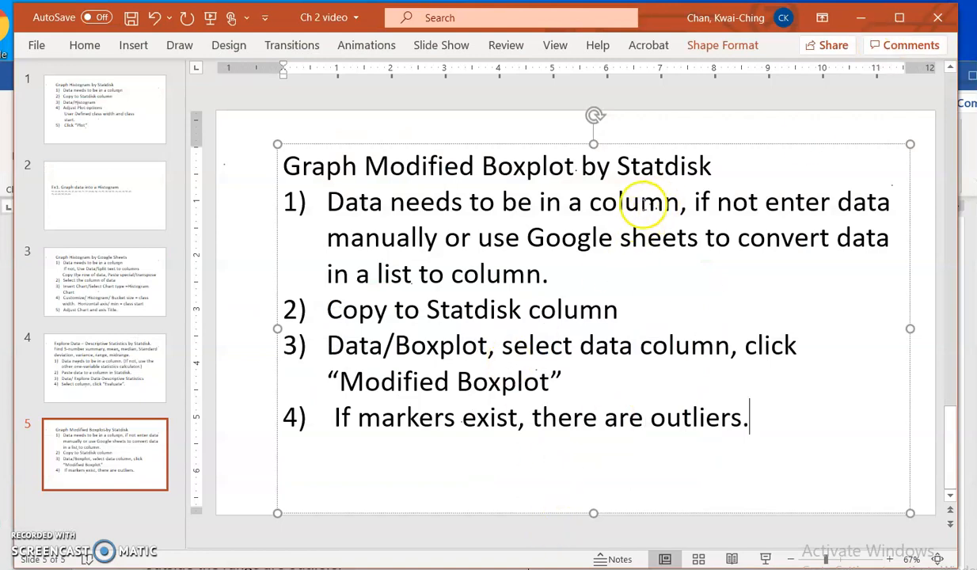
- Switch to Statdisk Online in the browser and paste the copied exercise values into column 1 of the Sample Editor
{"action": "key", "text": "alt+Tab"}
{"action": "key", "text": "alt+Tab"}
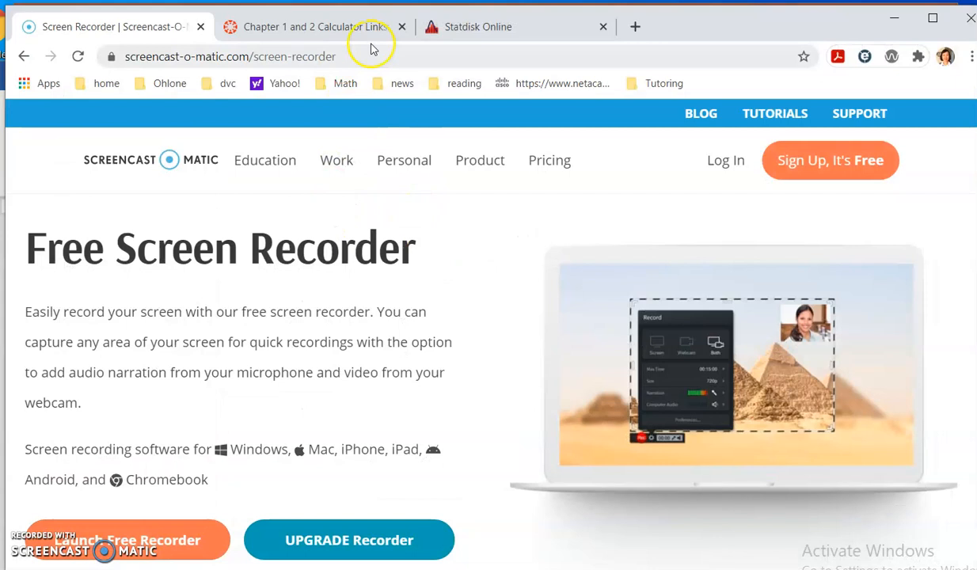
{"action": "left_click", "coordinate": [464, 28]}
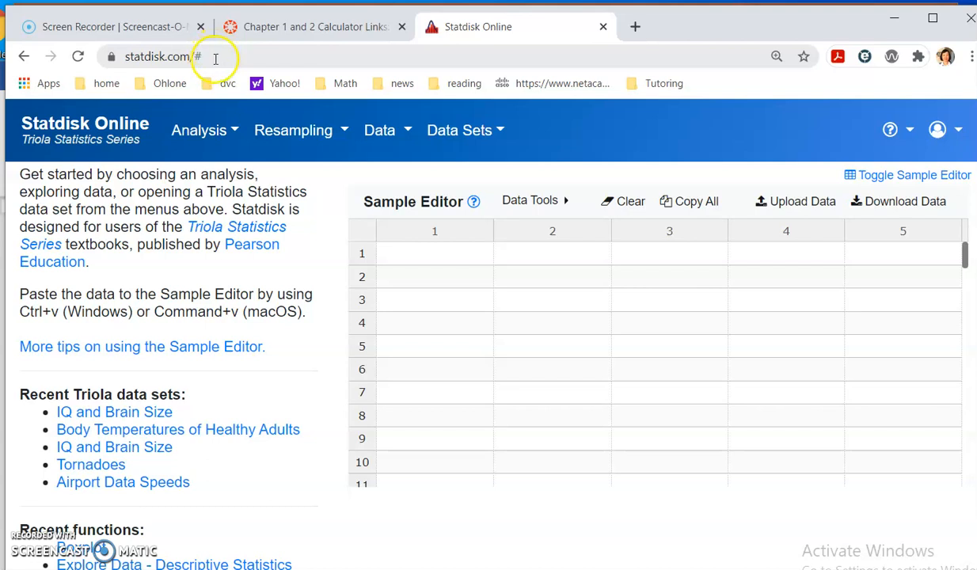
{"action": "left_click", "coordinate": [422, 254]}
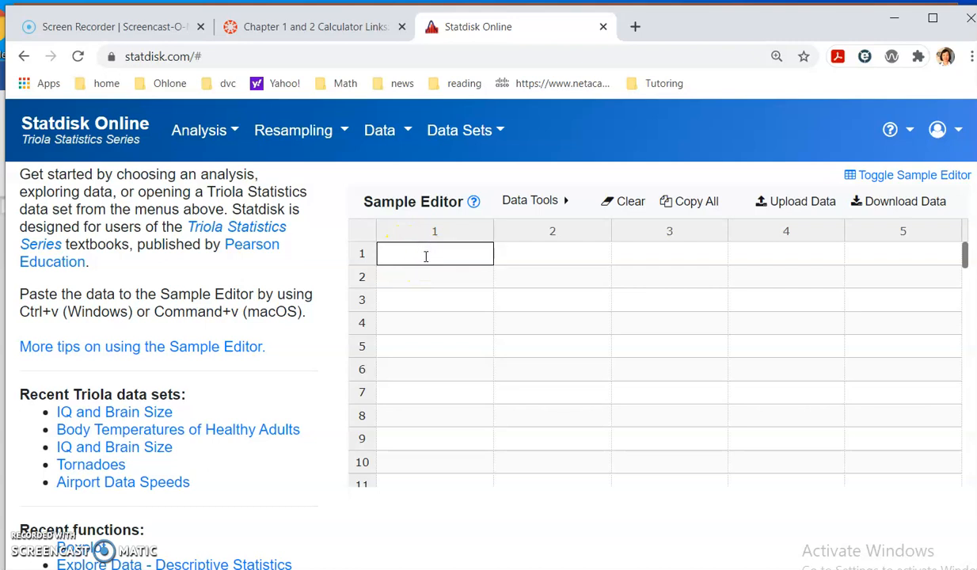
{"action": "key", "text": "ctrl+v"}
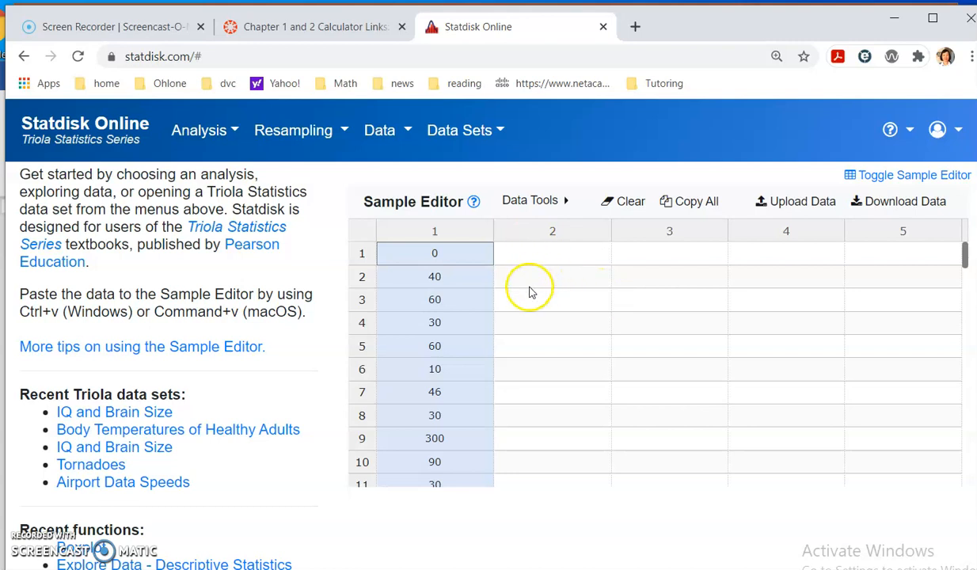
{"action": "scroll", "coordinate": [489, 356], "scroll_direction": "down", "scroll_amount": 5}
{"action": "scroll", "coordinate": [489, 357], "scroll_direction": "up", "scroll_amount": 5}
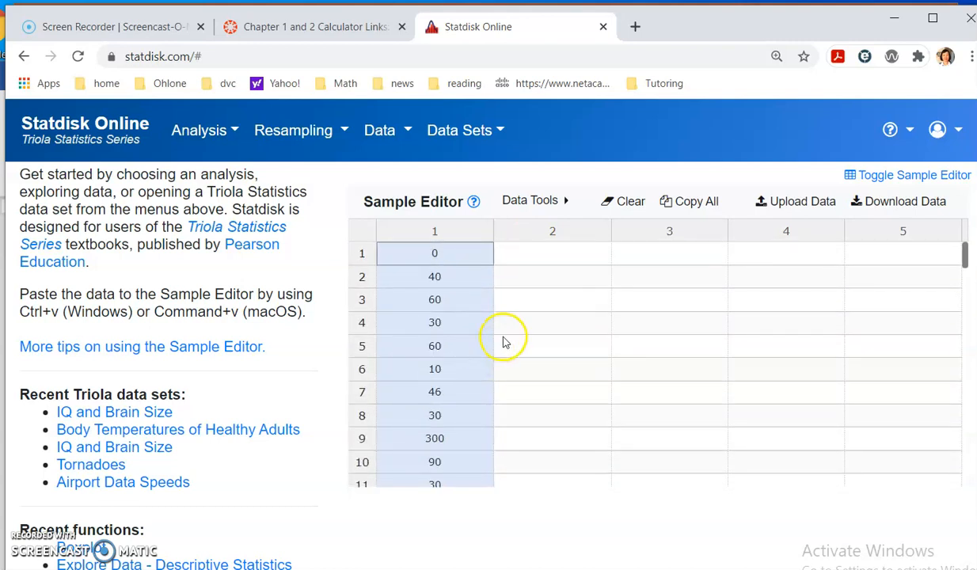
- Create a modified boxplot of the data in column 1
{"action": "left_click", "coordinate": [386, 138]}
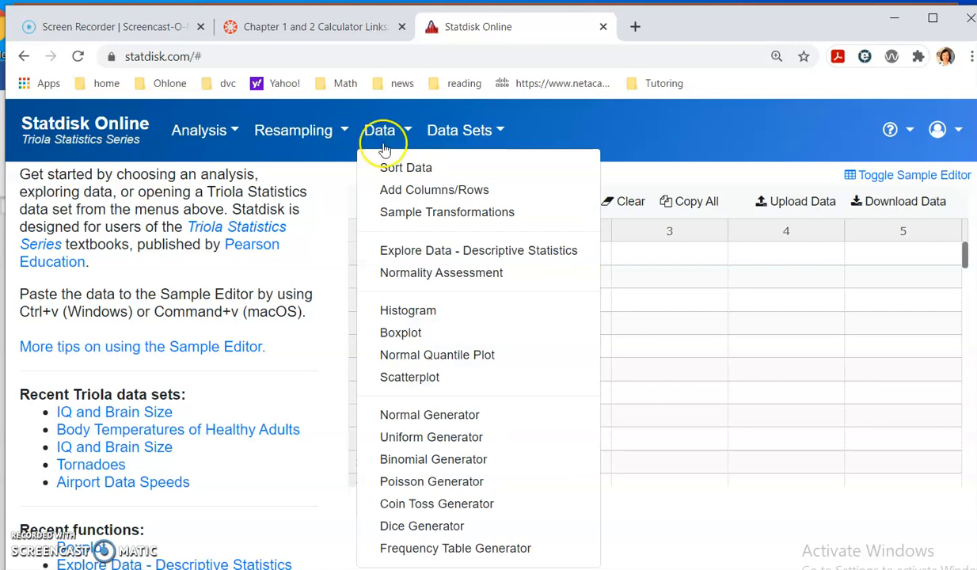
{"action": "left_click", "coordinate": [398, 333]}
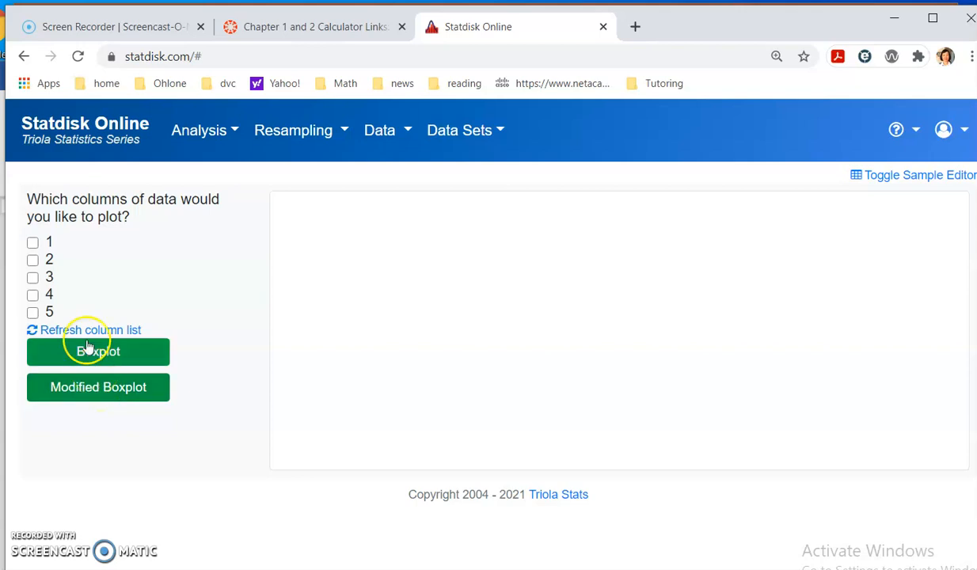
{"action": "left_click", "coordinate": [32, 246]}
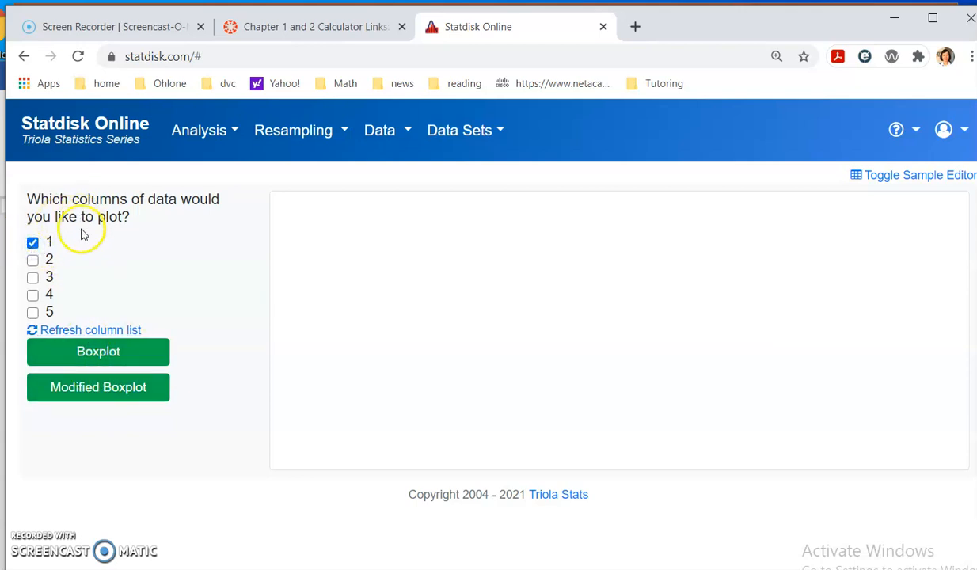
{"action": "left_click", "coordinate": [903, 176]}
{"action": "left_click", "coordinate": [903, 175]}
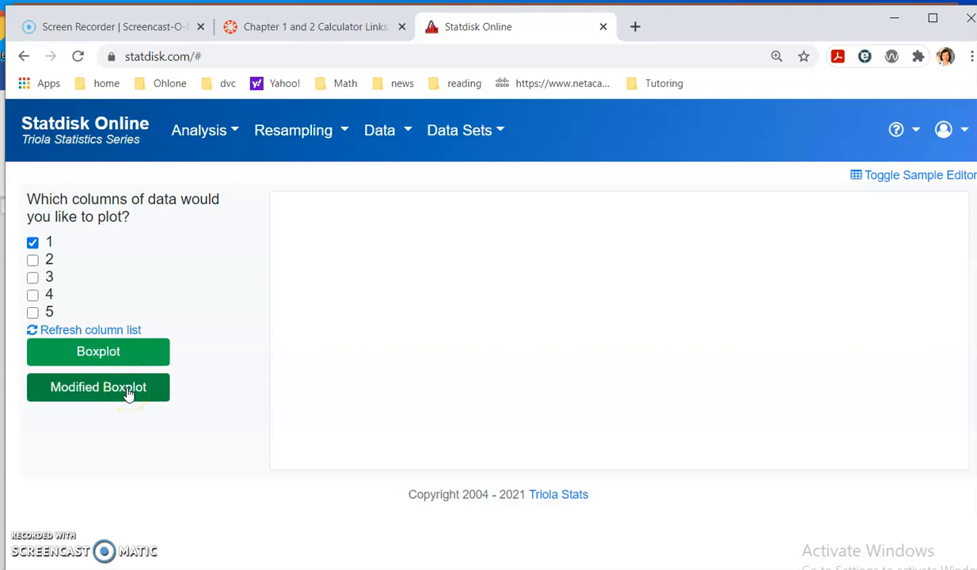
{"action": "left_click", "coordinate": [94, 396]}
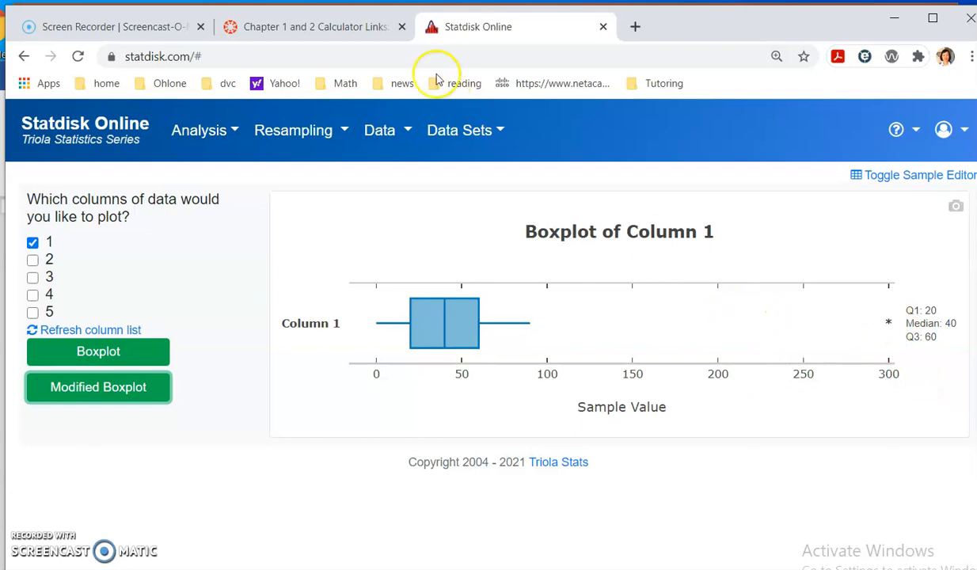
- Redisplay the Sample Editor, reload the Statdisk page, and look through the unsorted column 1 data for outliers
{"action": "left_click", "coordinate": [883, 179]}
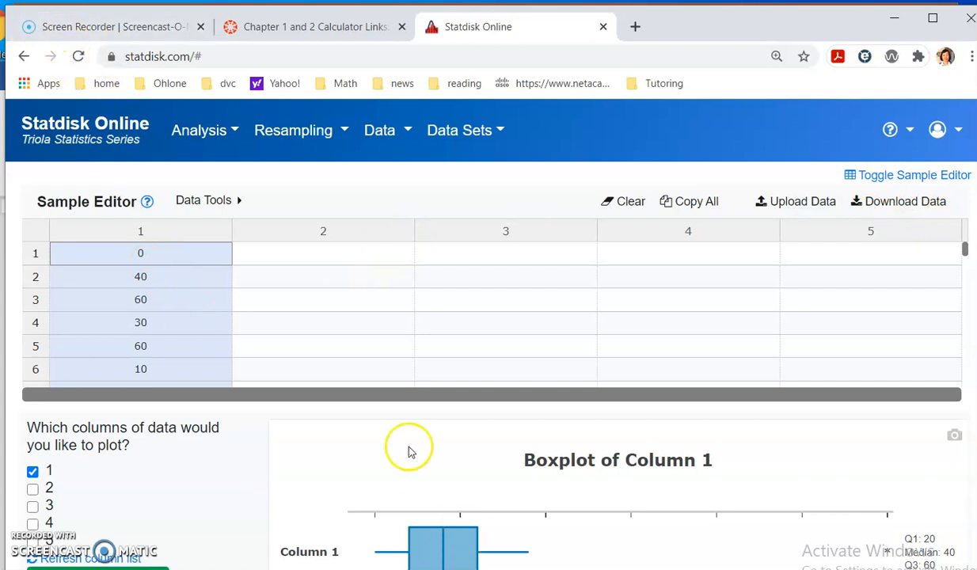
{"action": "left_click", "coordinate": [78, 56]}
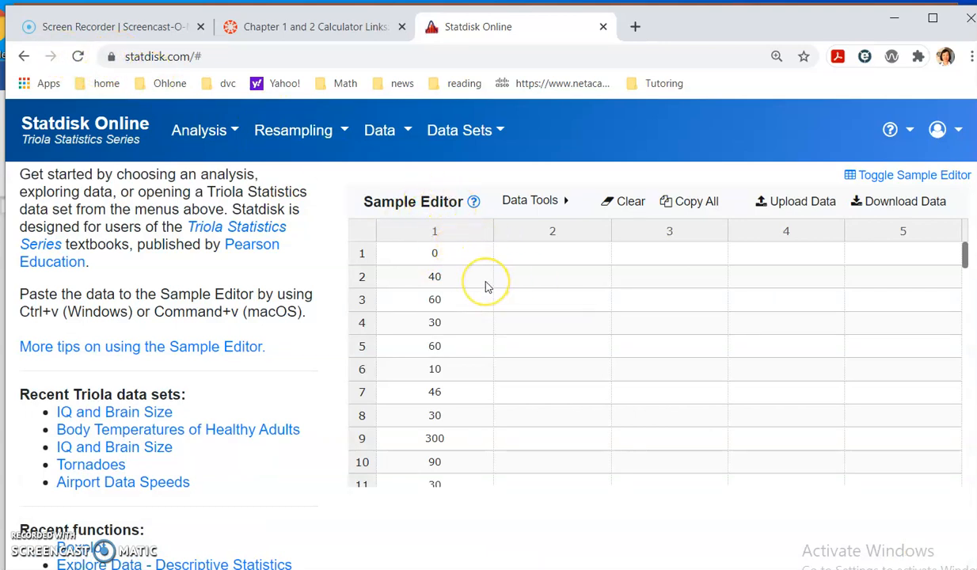
{"action": "scroll", "coordinate": [471, 309], "scroll_direction": "down", "scroll_amount": 2}
{"action": "scroll", "coordinate": [468, 341], "scroll_direction": "down", "scroll_amount": 3}
{"action": "scroll", "coordinate": [469, 356], "scroll_direction": "up", "scroll_amount": 5}
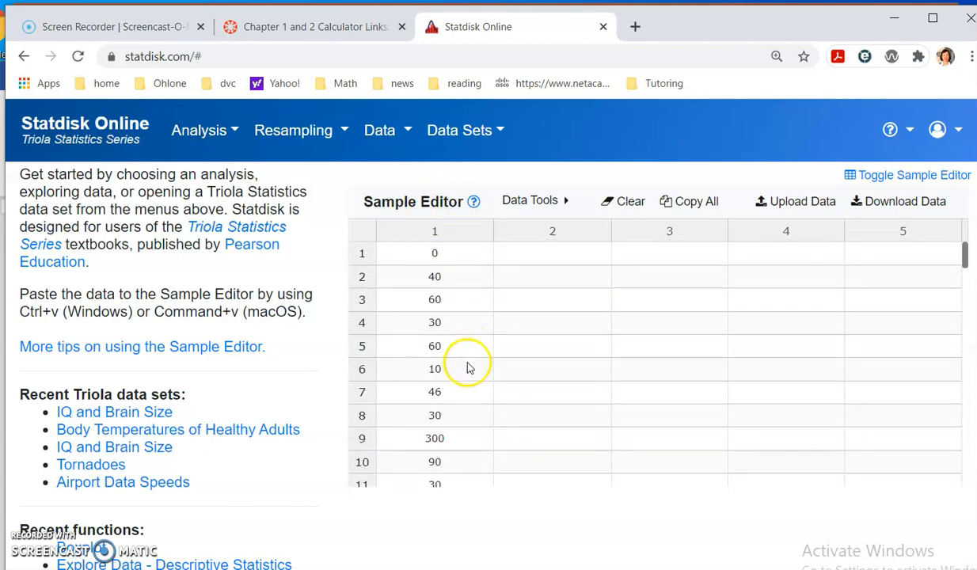
{"action": "scroll", "coordinate": [466, 369], "scroll_direction": "down", "scroll_amount": 2}
{"action": "scroll", "coordinate": [469, 316], "scroll_direction": "down", "scroll_amount": 3}
{"action": "scroll", "coordinate": [471, 325], "scroll_direction": "up", "scroll_amount": 3}
{"action": "scroll", "coordinate": [471, 350], "scroll_direction": "up", "scroll_amount": 2}
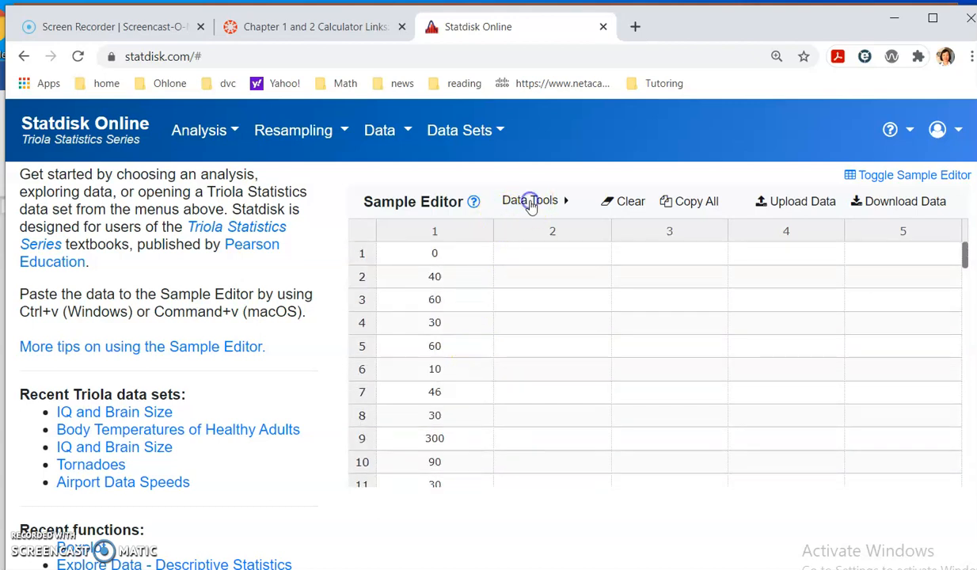
- Sort the Sample Editor data with the One column option, using column 1 in A to Z order
{"action": "left_click", "coordinate": [566, 203]}
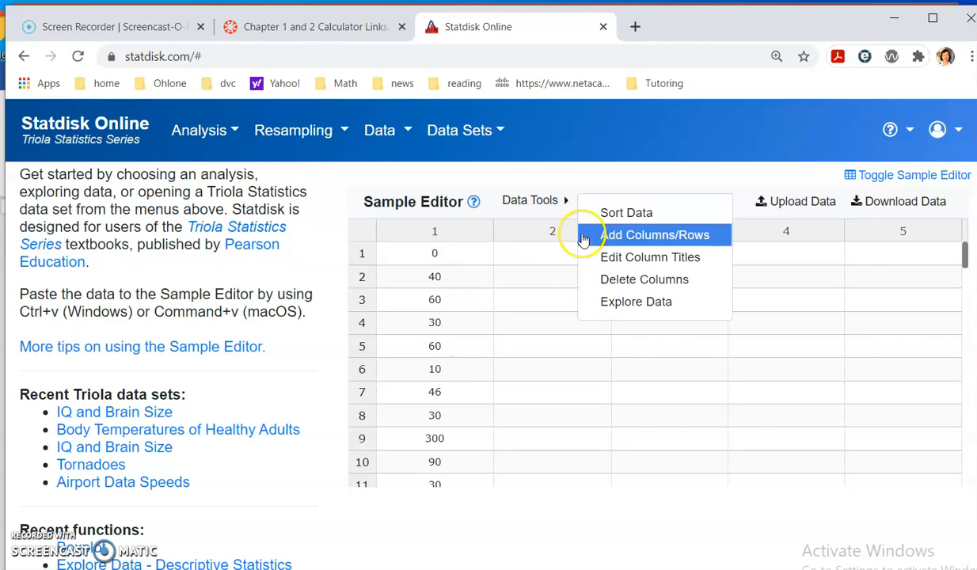
{"action": "left_click", "coordinate": [603, 213]}
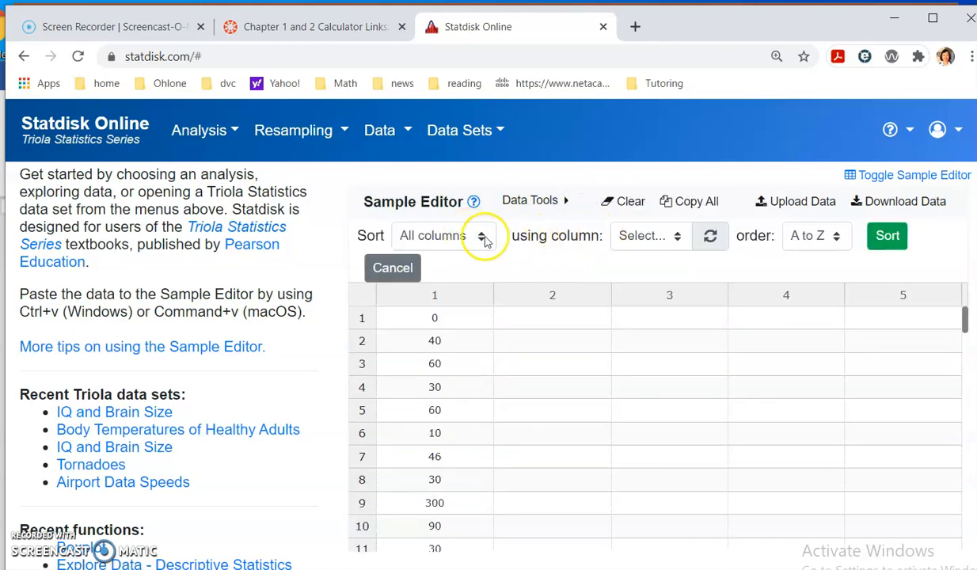
{"action": "left_click", "coordinate": [482, 238]}
{"action": "left_click", "coordinate": [452, 287]}
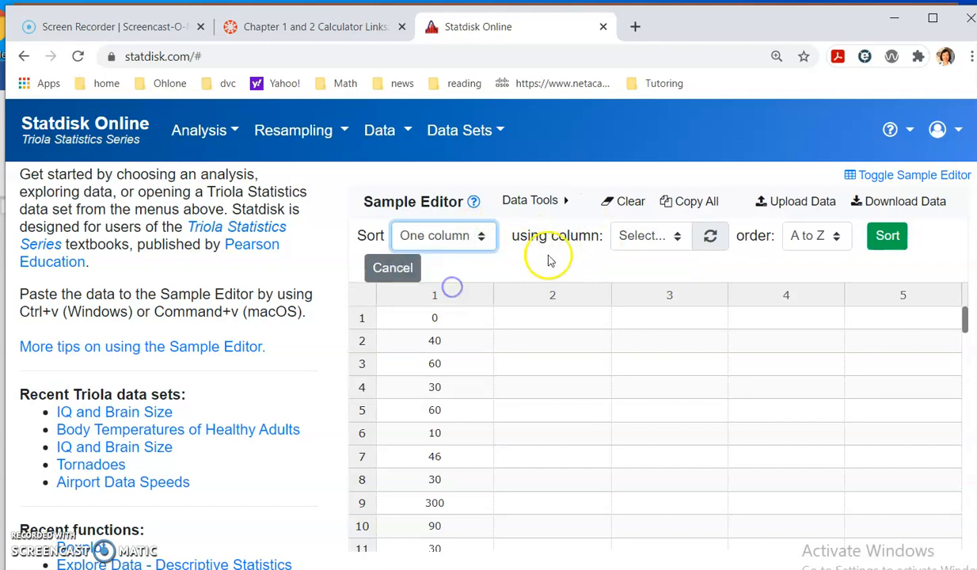
{"action": "left_click", "coordinate": [677, 236]}
{"action": "left_click", "coordinate": [637, 286]}
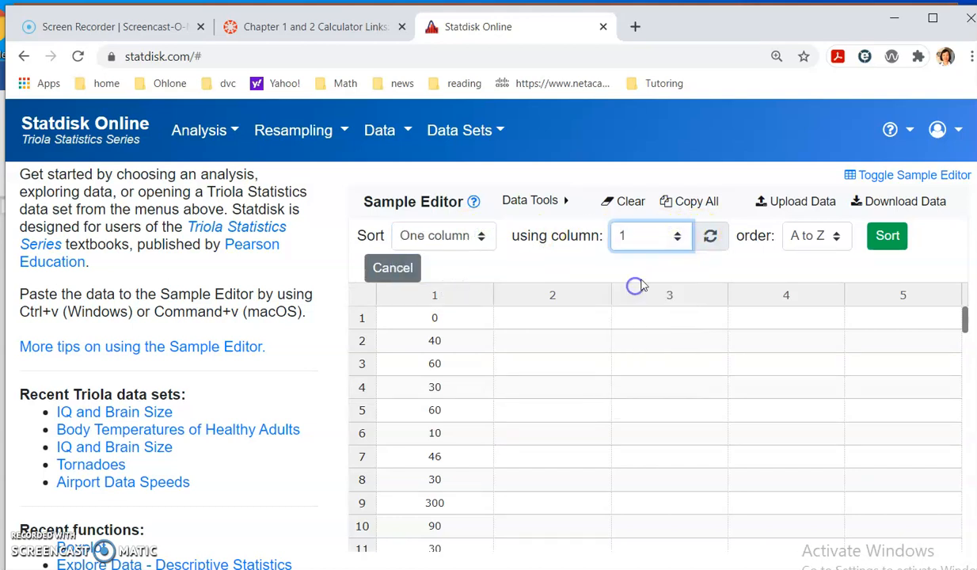
{"action": "left_click", "coordinate": [885, 237]}
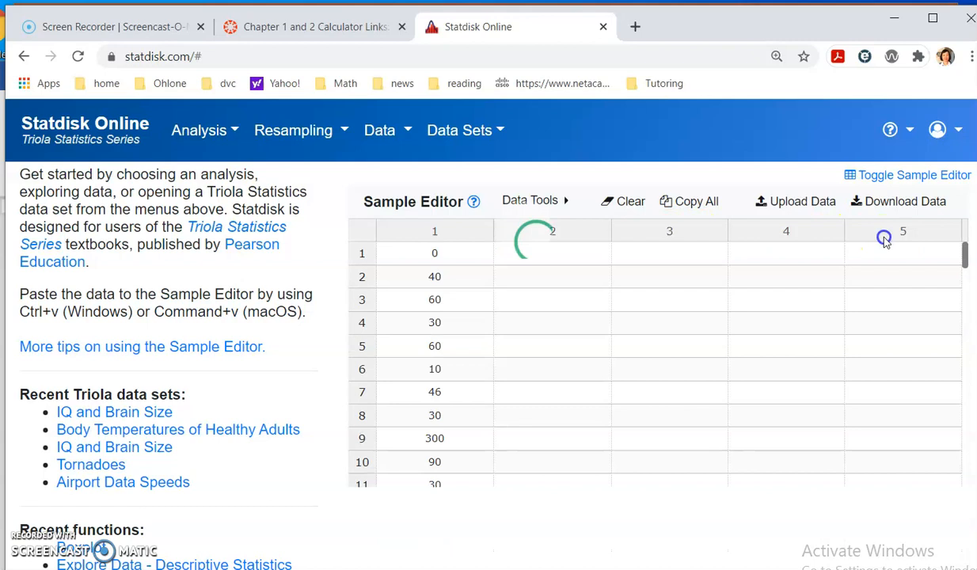
- Examine the lowest and highest values of the sorted column 1 to identify the outliers
{"action": "scroll", "coordinate": [456, 273], "scroll_direction": "down", "scroll_amount": 5}
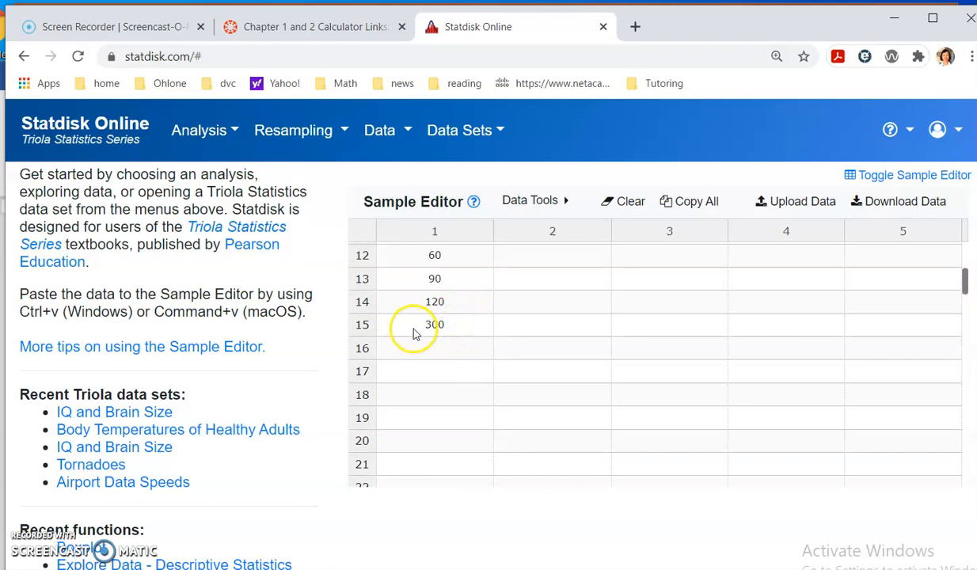
{"action": "scroll", "coordinate": [501, 345], "scroll_direction": "up", "scroll_amount": 5}
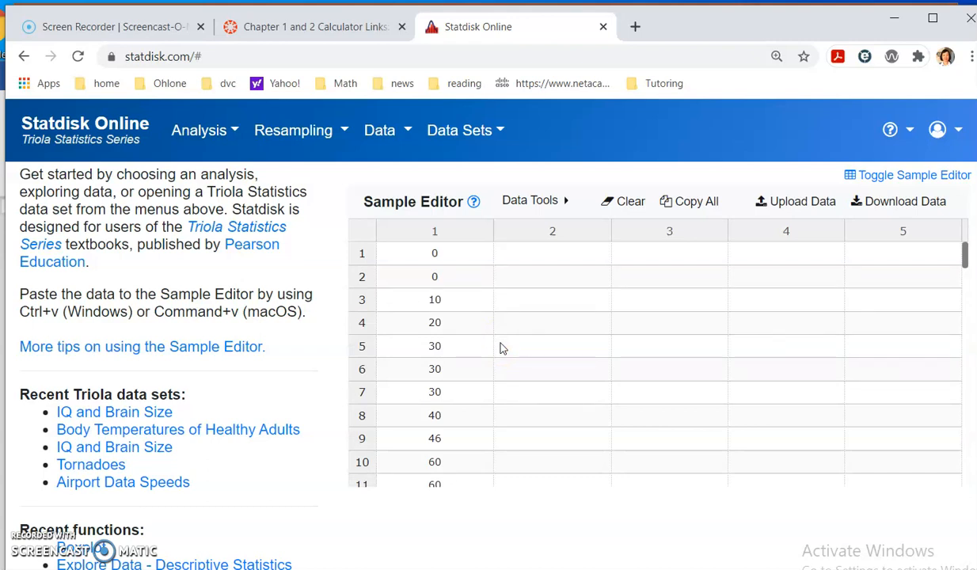
{"action": "scroll", "coordinate": [500, 349], "scroll_direction": "down", "scroll_amount": 2}
{"action": "left_click", "coordinate": [532, 347]}
{"action": "scroll", "coordinate": [523, 352], "scroll_direction": "up", "scroll_amount": 2}
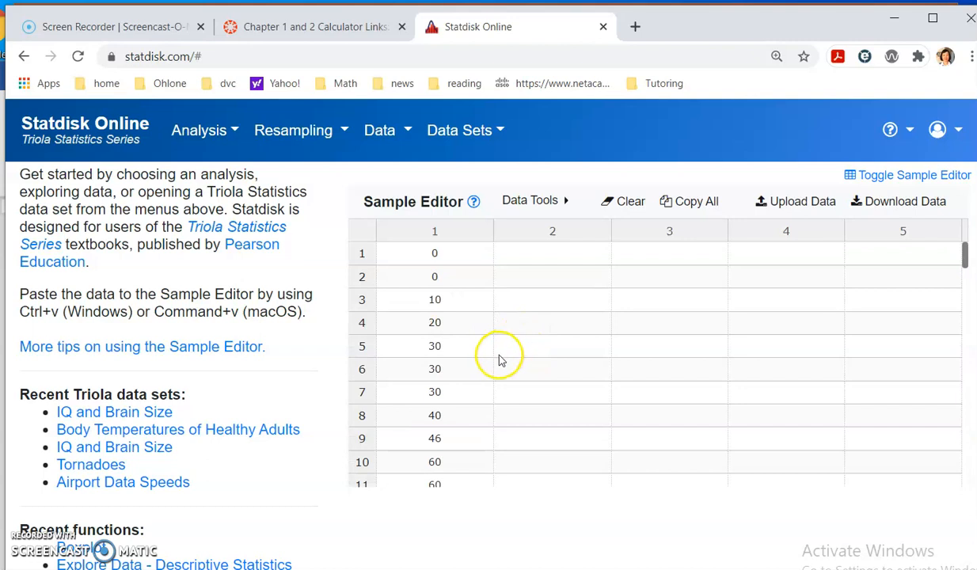
{"action": "scroll", "coordinate": [495, 364], "scroll_direction": "down", "scroll_amount": 3}
{"action": "scroll", "coordinate": [489, 371], "scroll_direction": "up", "scroll_amount": 2}
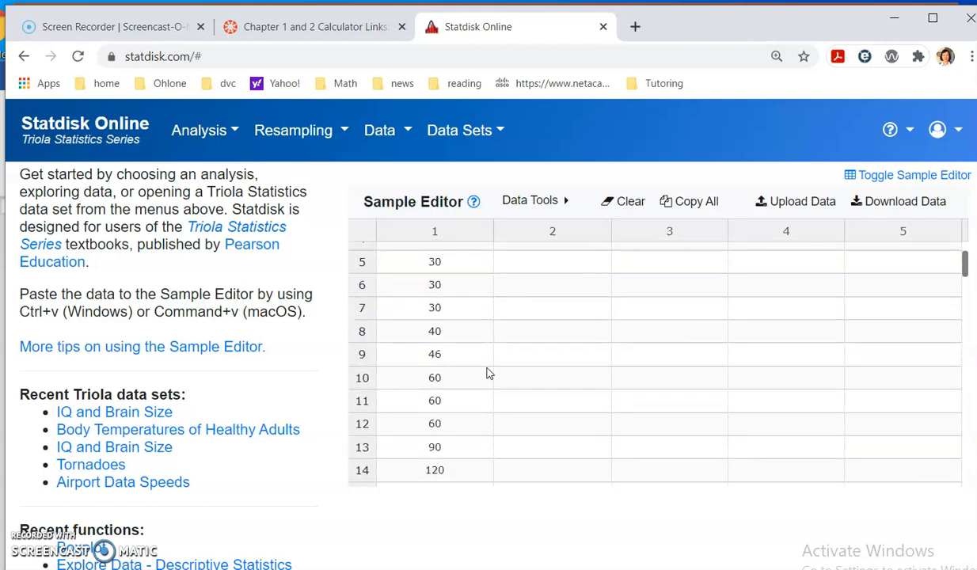
{"action": "scroll", "coordinate": [489, 374], "scroll_direction": "up", "scroll_amount": 2}
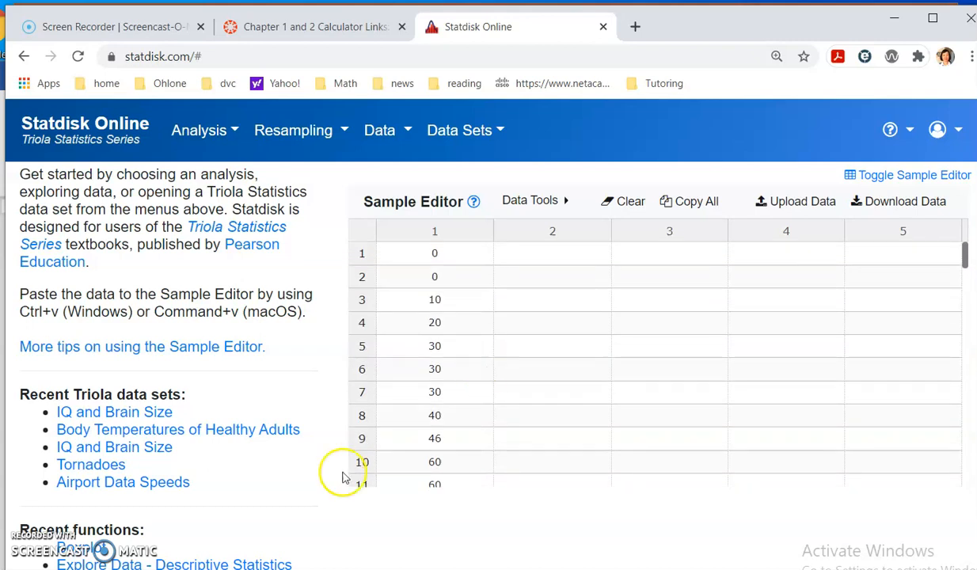
- Switch to the Ch 2 video presentation and add item 5, "Sort the data to find the outliers.", to the modified boxplot instructions
{"action": "key", "text": "alt+Tab"}
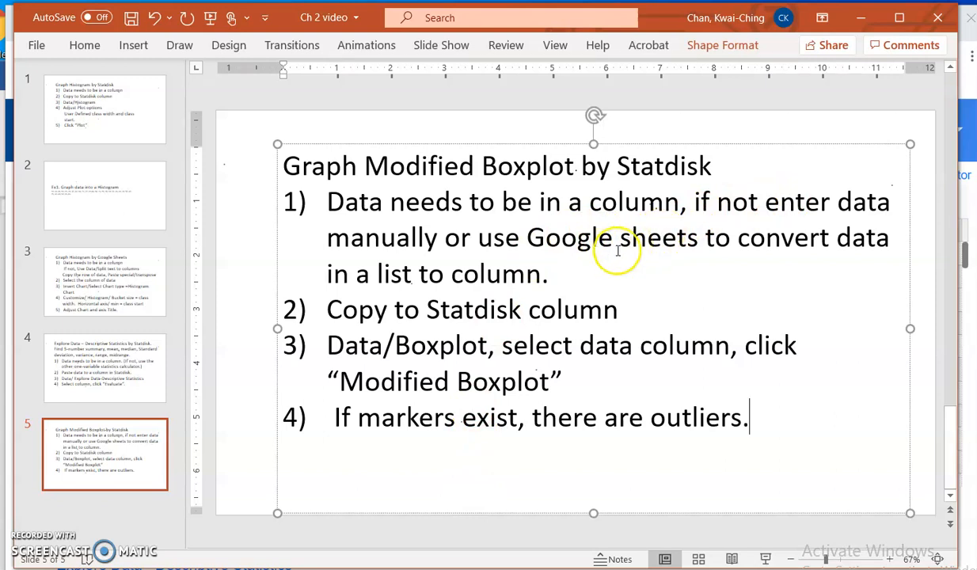
{"action": "key", "text": "Return"}
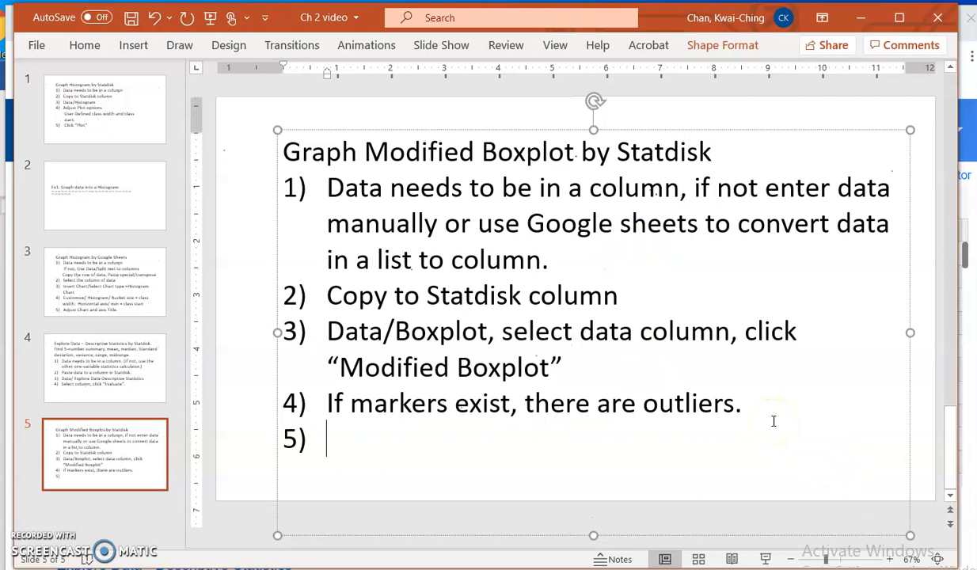
{"action": "type", "text": "Sort the data to find the outliers."}
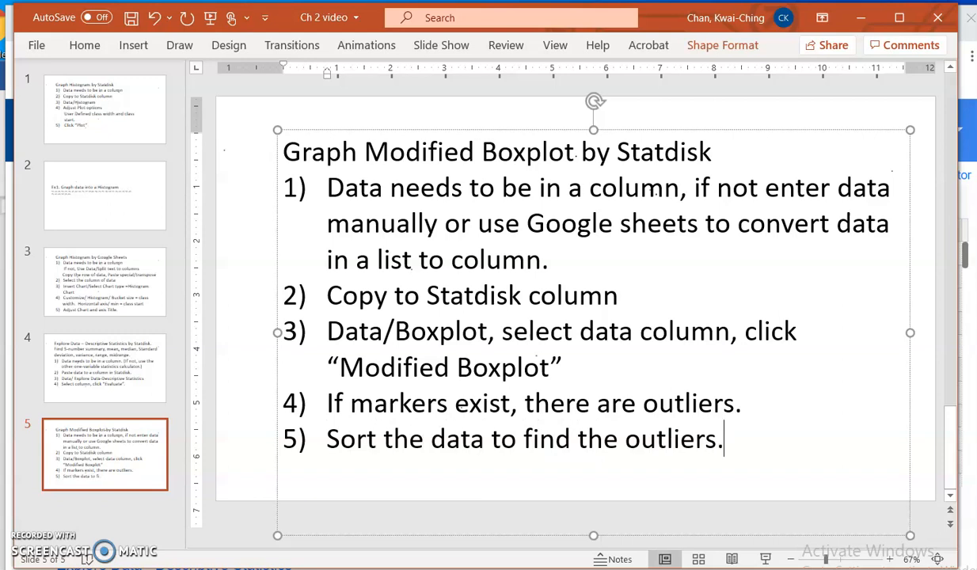
{"action": "scroll", "coordinate": [855, 348], "scroll_direction": "up", "scroll_amount": 5}
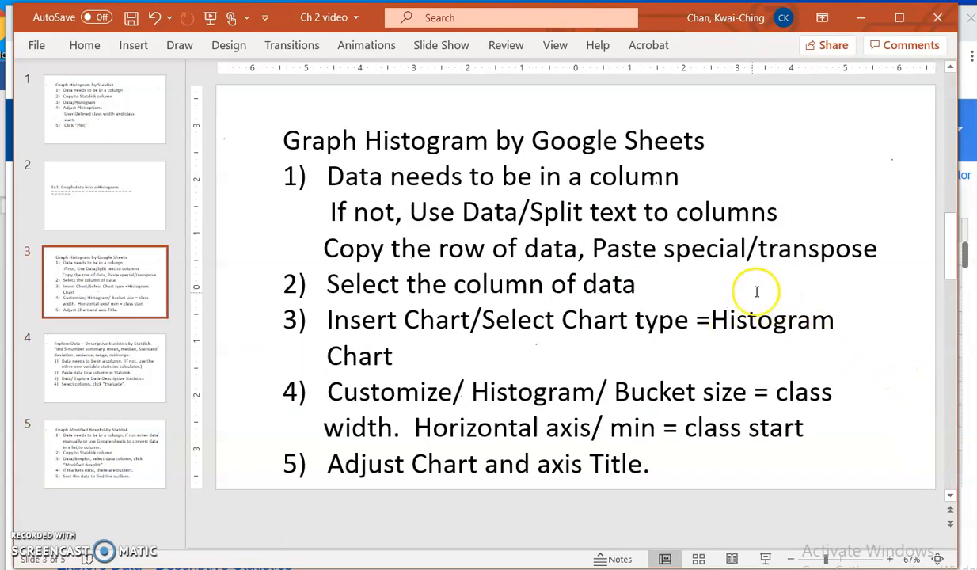
{"action": "scroll", "coordinate": [757, 295], "scroll_direction": "down", "scroll_amount": 1}
{"action": "scroll", "coordinate": [585, 316], "scroll_direction": "down", "scroll_amount": 2}
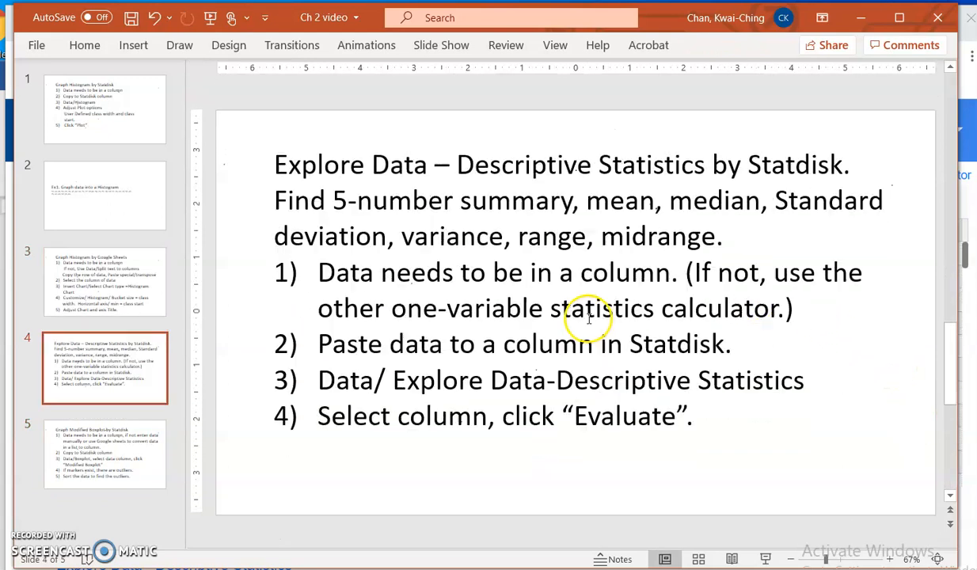
{"action": "left_click", "coordinate": [131, 428]}
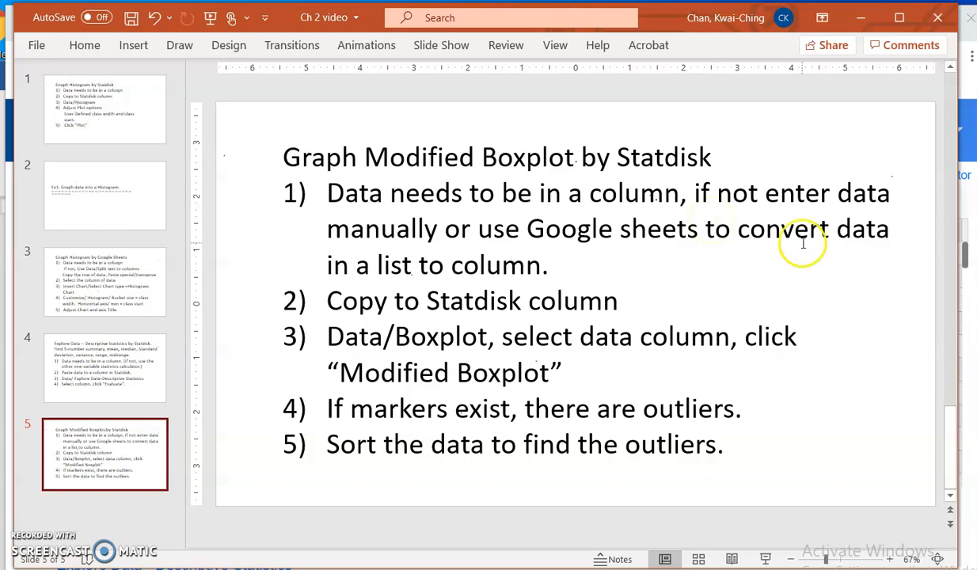
- Copy the full comma-separated list of numbers from the "Ex1. Graph data into a Histogram" slide
{"action": "left_click", "coordinate": [136, 193]}
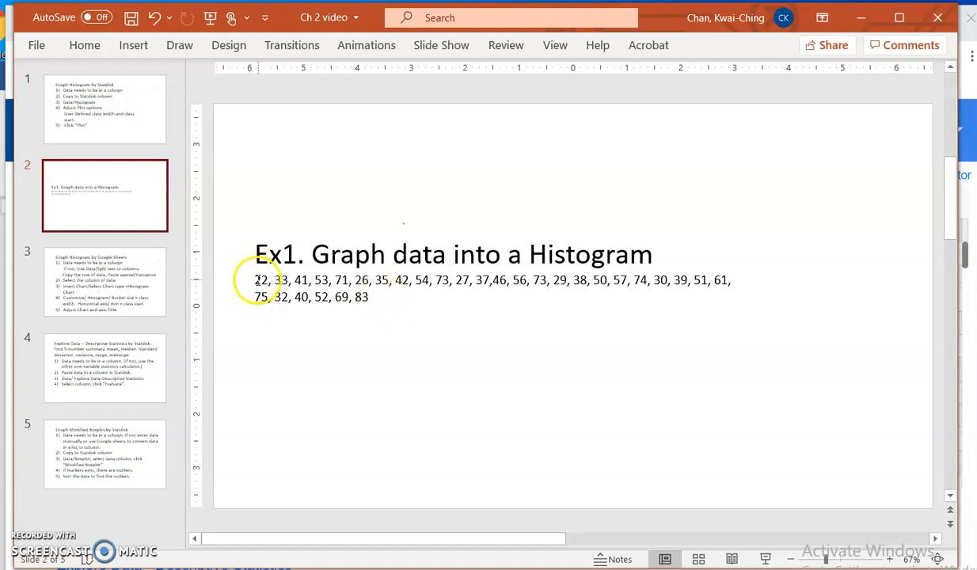
{"action": "left_click_drag", "start_coordinate": [255, 279], "coordinate": [377, 268]}
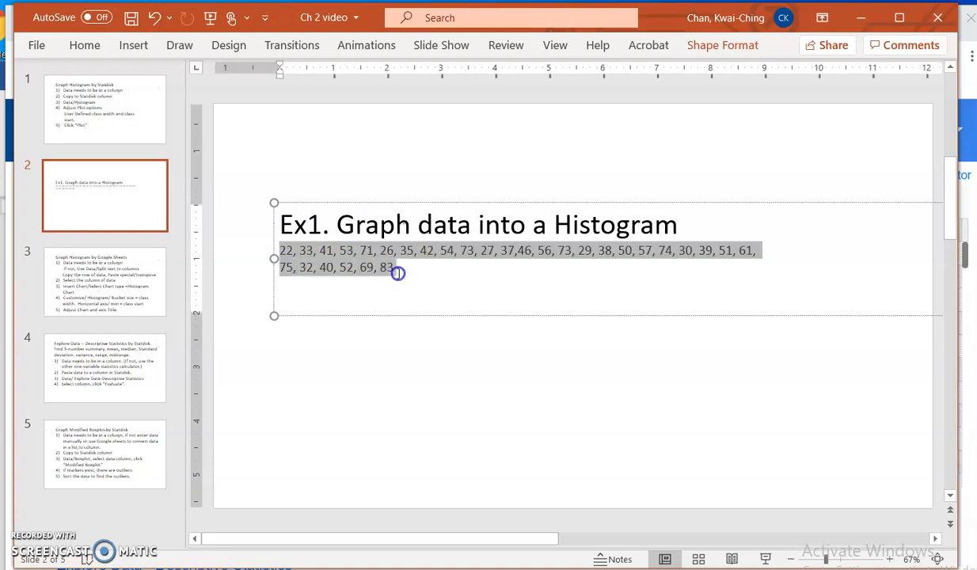
{"action": "right_click", "coordinate": [353, 261]}
{"action": "left_click", "coordinate": [392, 181]}
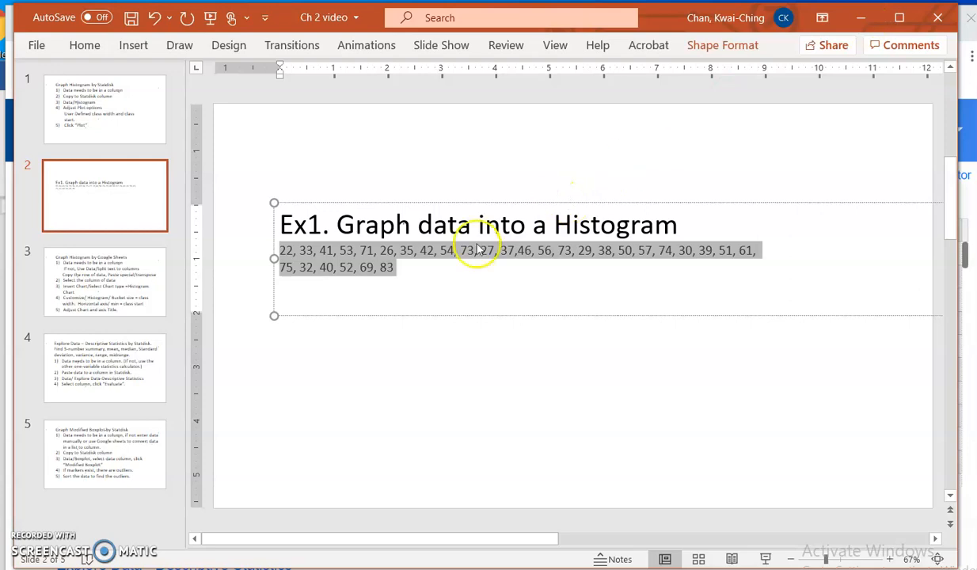
{"action": "left_click", "coordinate": [300, 247]}
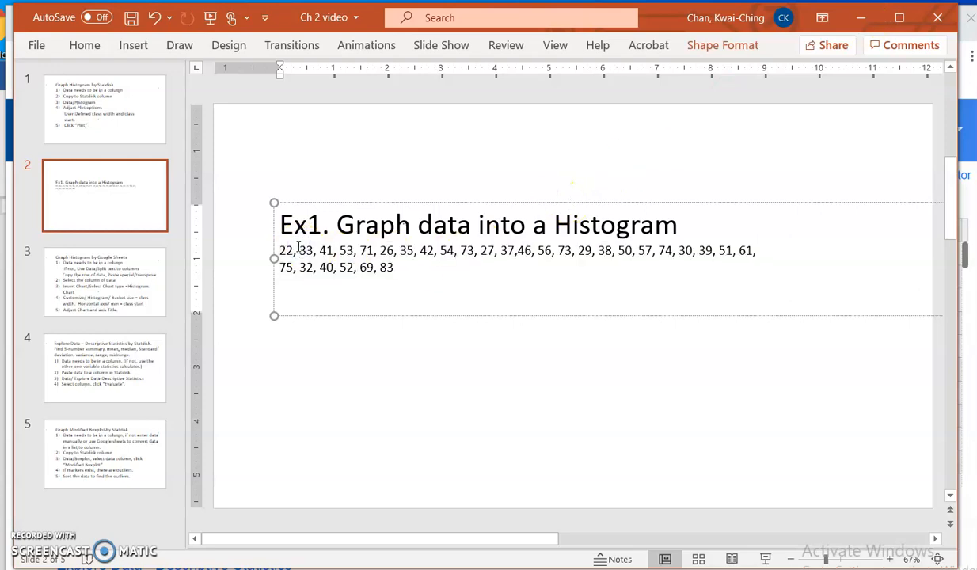
{"action": "key", "text": "alt+Tab"}
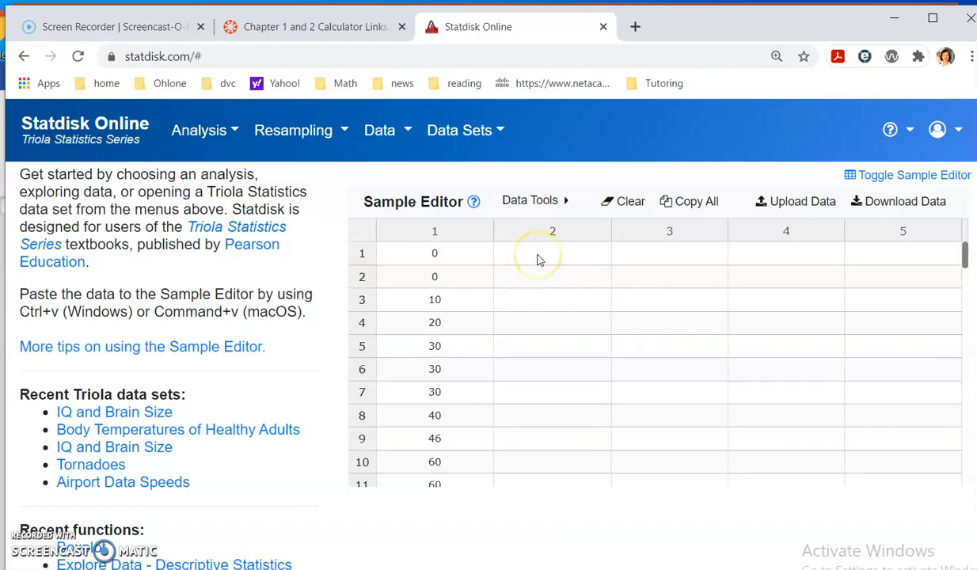
{"action": "key", "text": "alt+Tab"}
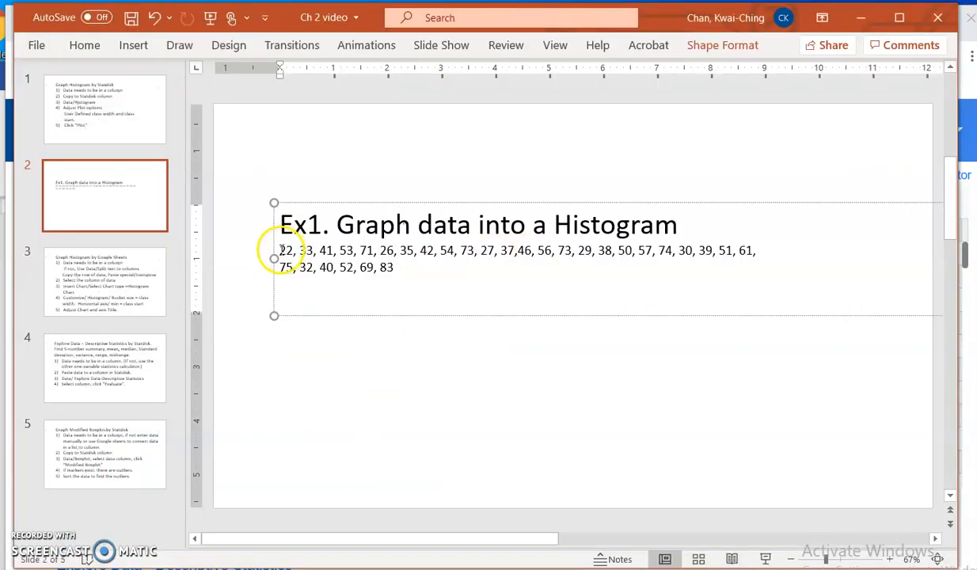
{"action": "left_click_drag", "start_coordinate": [282, 250], "coordinate": [405, 268]}
{"action": "right_click", "coordinate": [368, 261]}
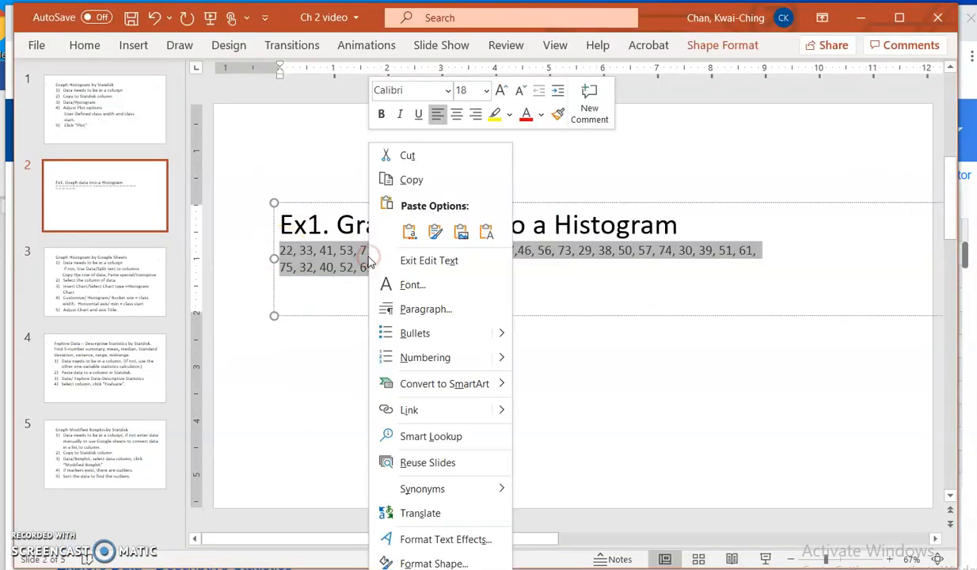
{"action": "left_click", "coordinate": [421, 177]}
- Switch to the browser, open Google Sheets in a new tab, and start a blank spreadsheet
{"action": "key", "text": "alt+Tab"}
{"action": "left_click", "coordinate": [636, 27]}
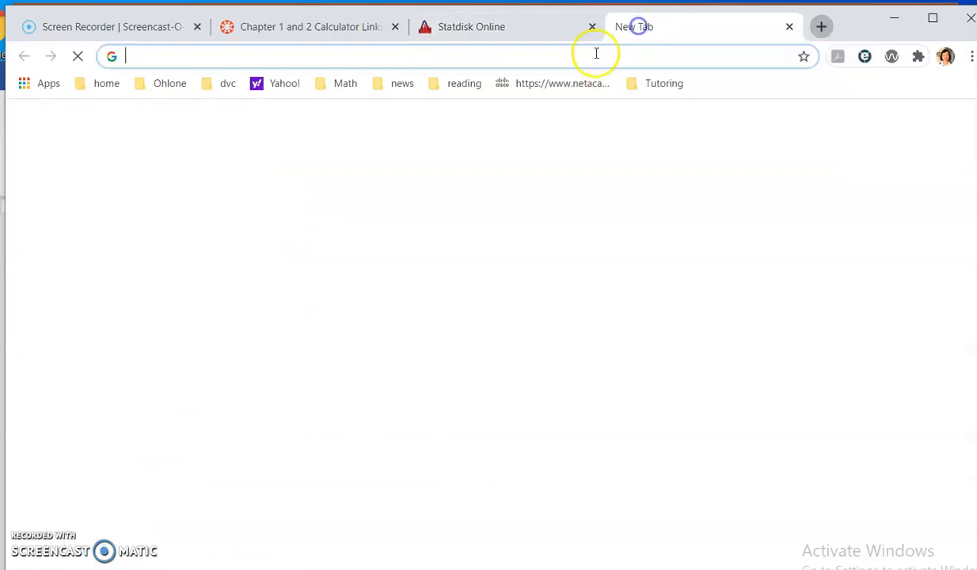
{"action": "left_click", "coordinate": [594, 53]}
{"action": "type", "text": "google sheets"}
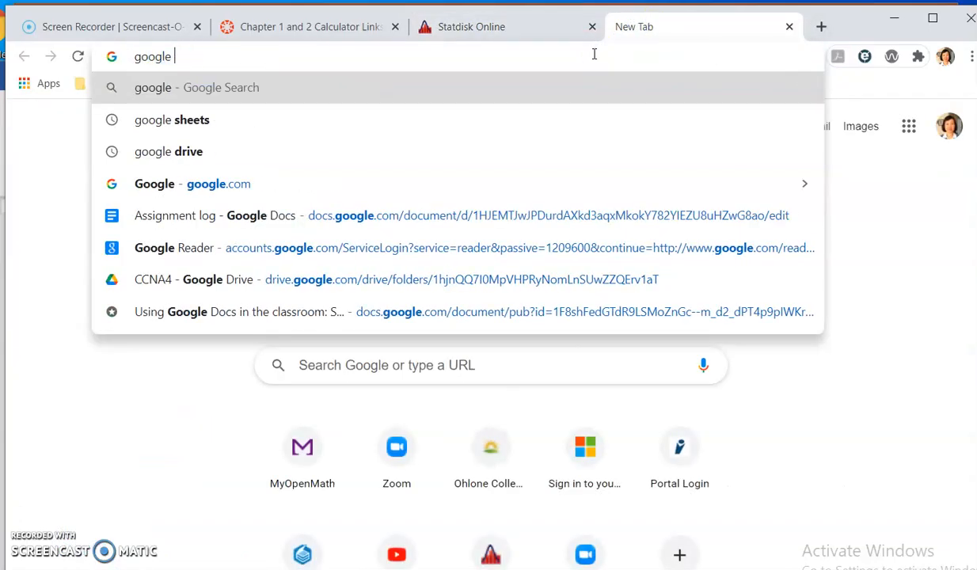
{"action": "key", "text": "Return"}
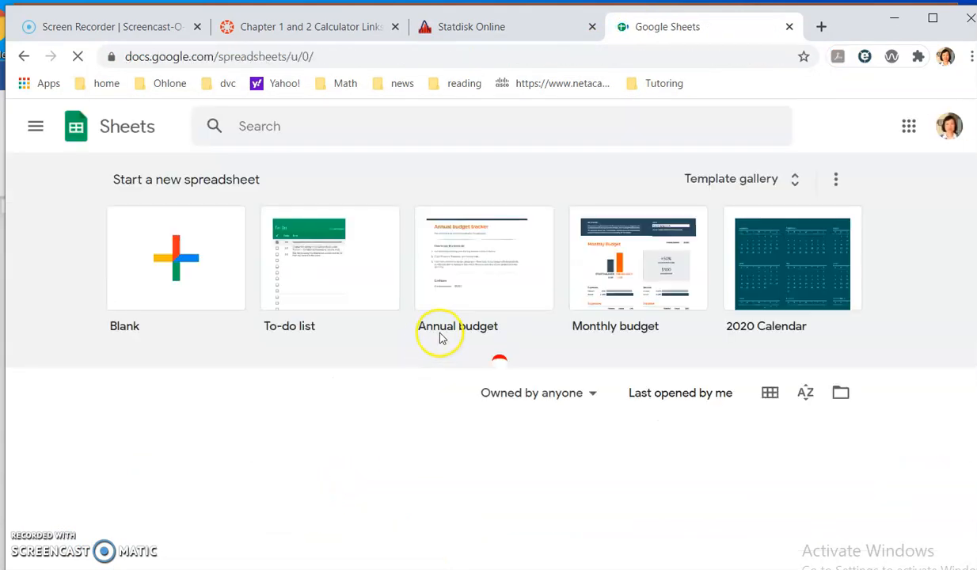
{"action": "left_click", "coordinate": [176, 271]}
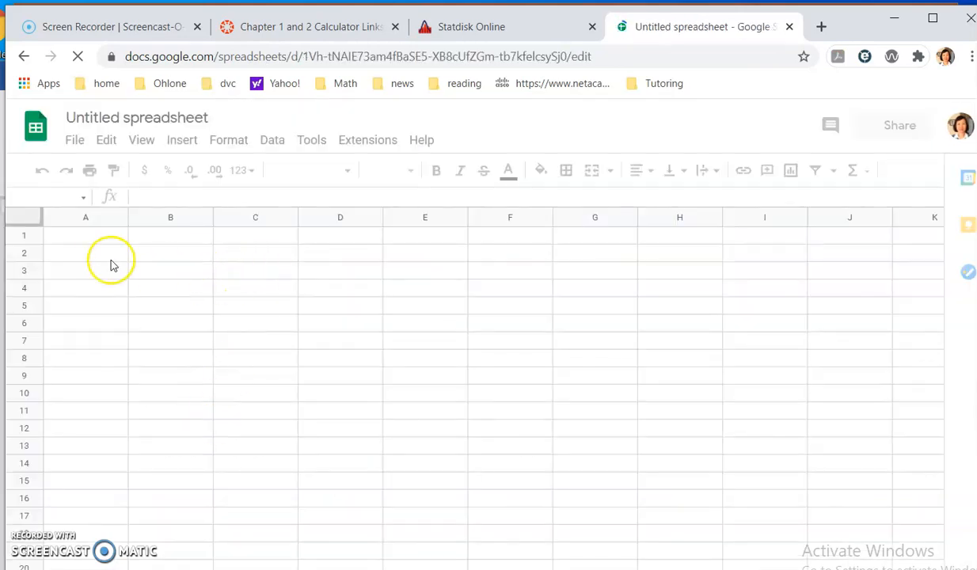
- Paste the copied list into cell A1 and set the font size of A1:I2 to 12
{"action": "left_click", "coordinate": [107, 234]}
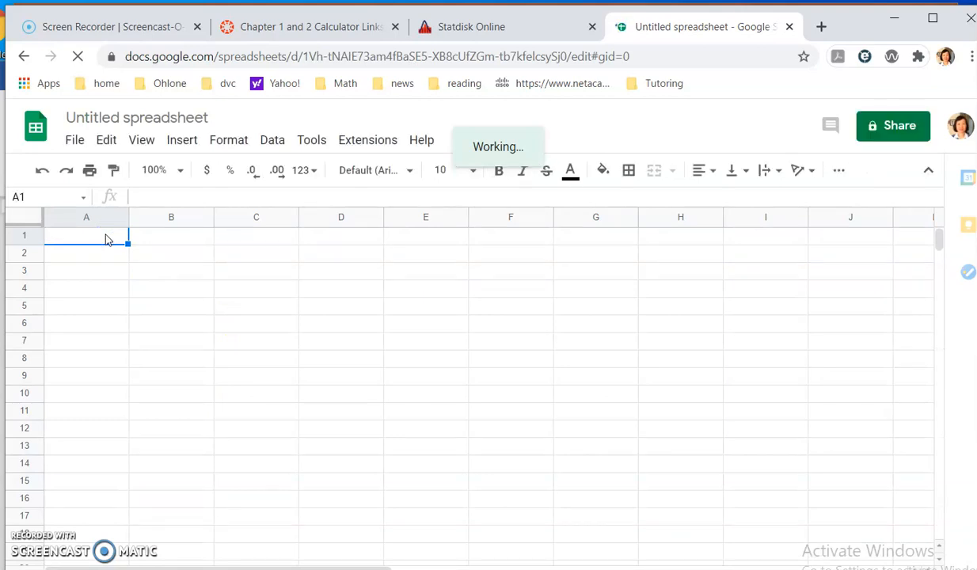
{"action": "key", "text": "ctrl+v"}
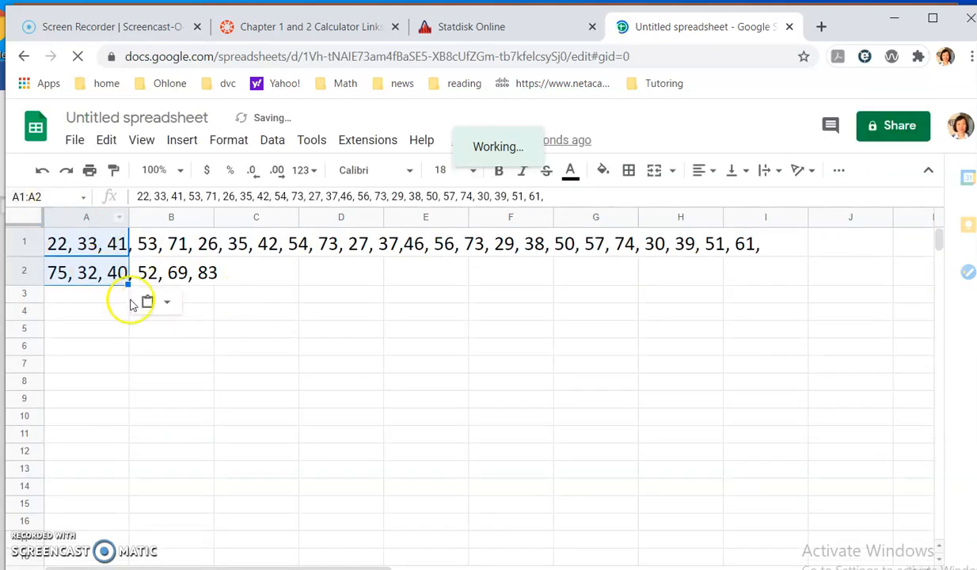
{"action": "left_click", "coordinate": [178, 354]}
{"action": "left_click_drag", "start_coordinate": [61, 243], "coordinate": [746, 278]}
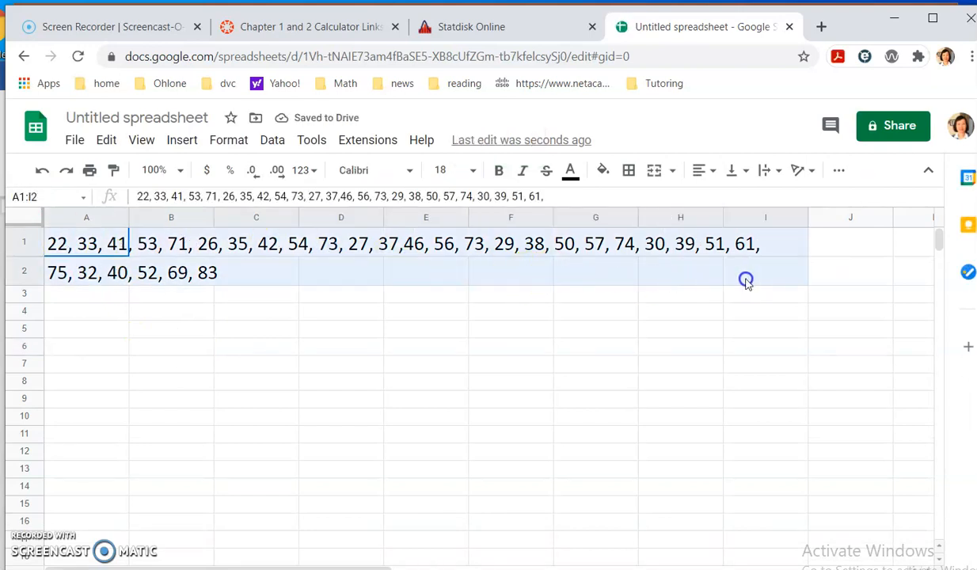
{"action": "left_click", "coordinate": [476, 171]}
{"action": "left_click", "coordinate": [443, 362]}
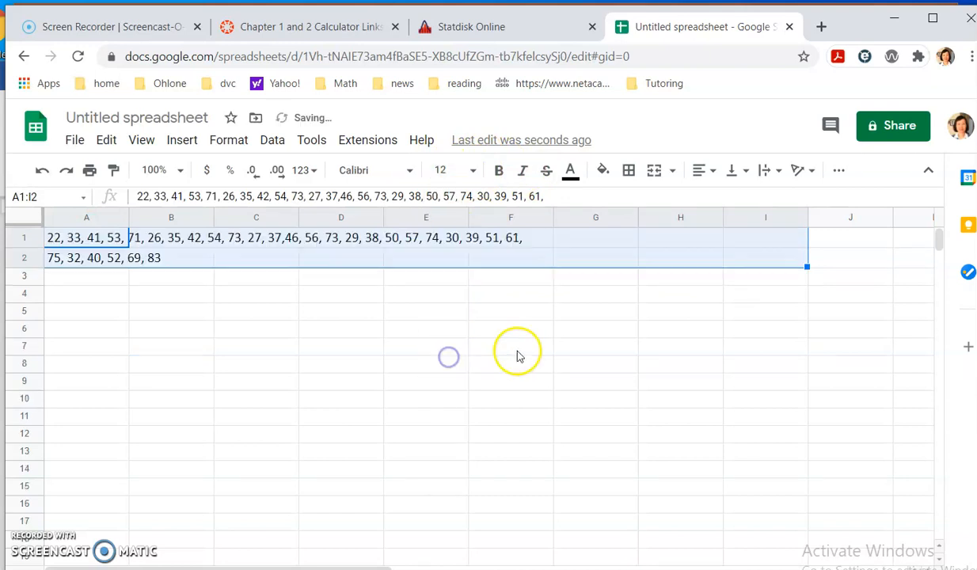
{"action": "left_click", "coordinate": [292, 313]}
- Split the comma-separated text in cell A1 into separate columns
{"action": "left_click", "coordinate": [66, 231]}
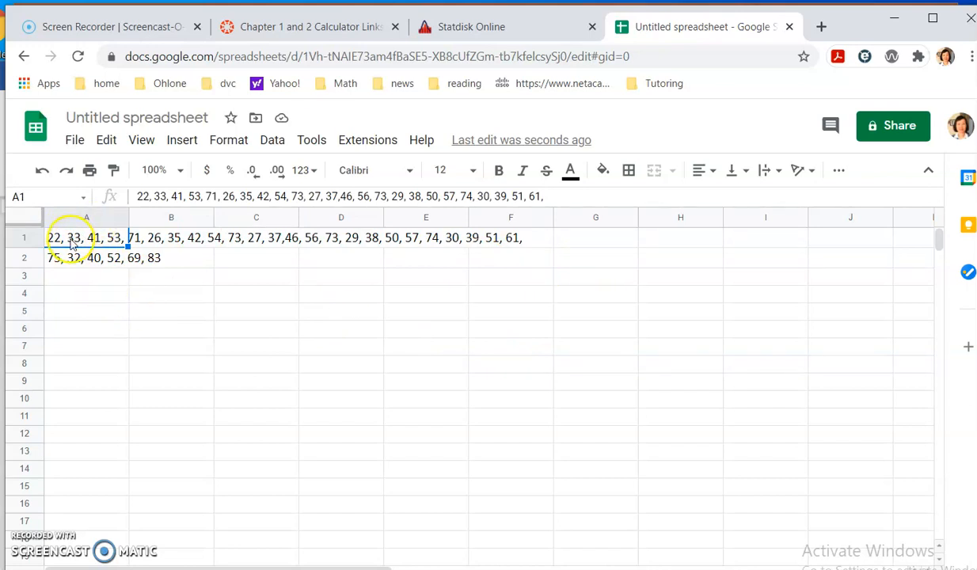
{"action": "left_click_drag", "start_coordinate": [75, 238], "coordinate": [498, 242]}
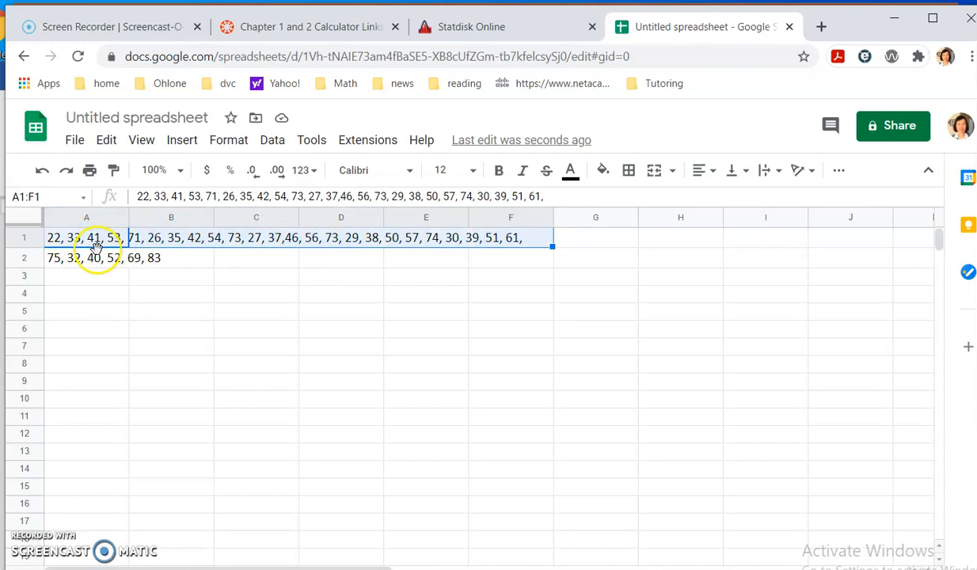
{"action": "left_click", "coordinate": [71, 235]}
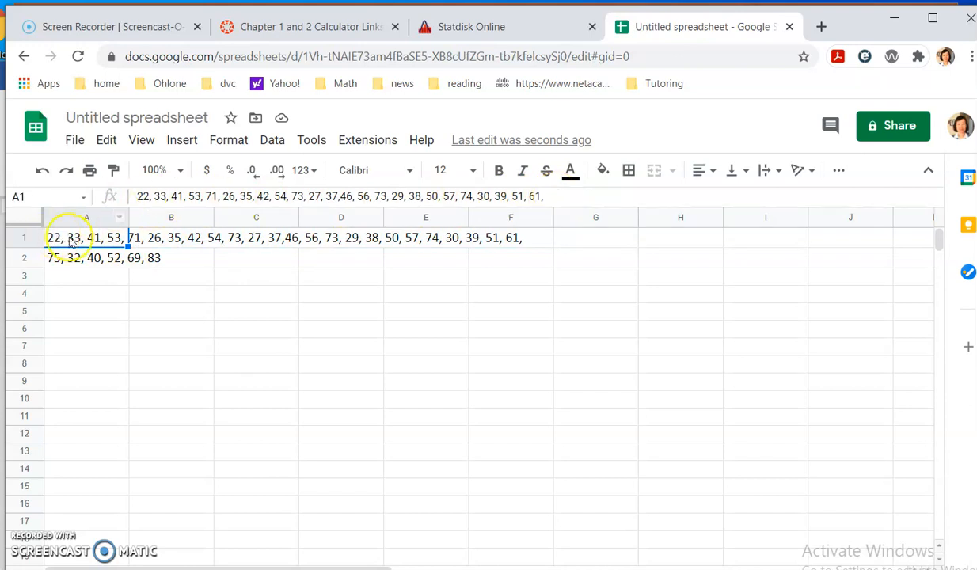
{"action": "left_click", "coordinate": [272, 140]}
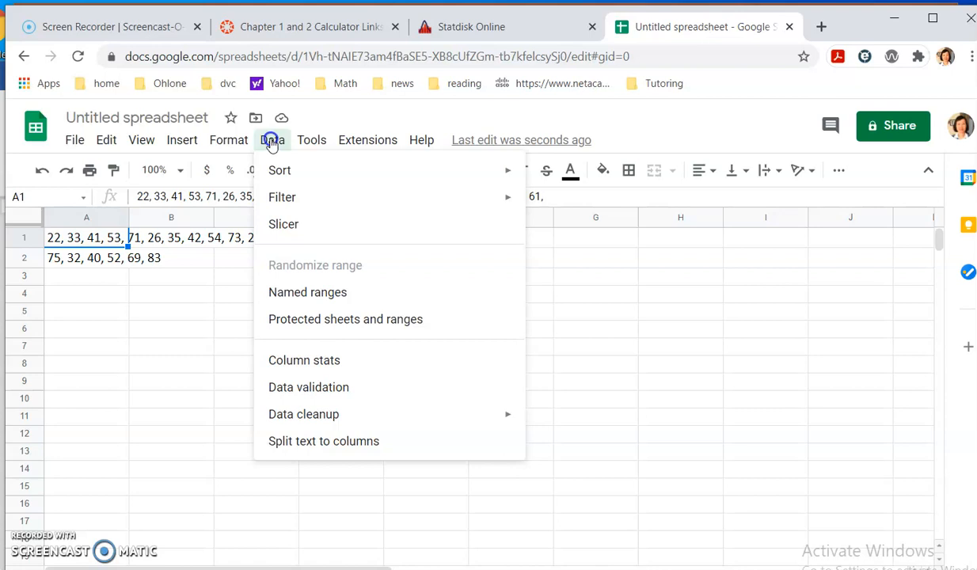
{"action": "left_click", "coordinate": [304, 447]}
{"action": "left_click", "coordinate": [340, 312]}
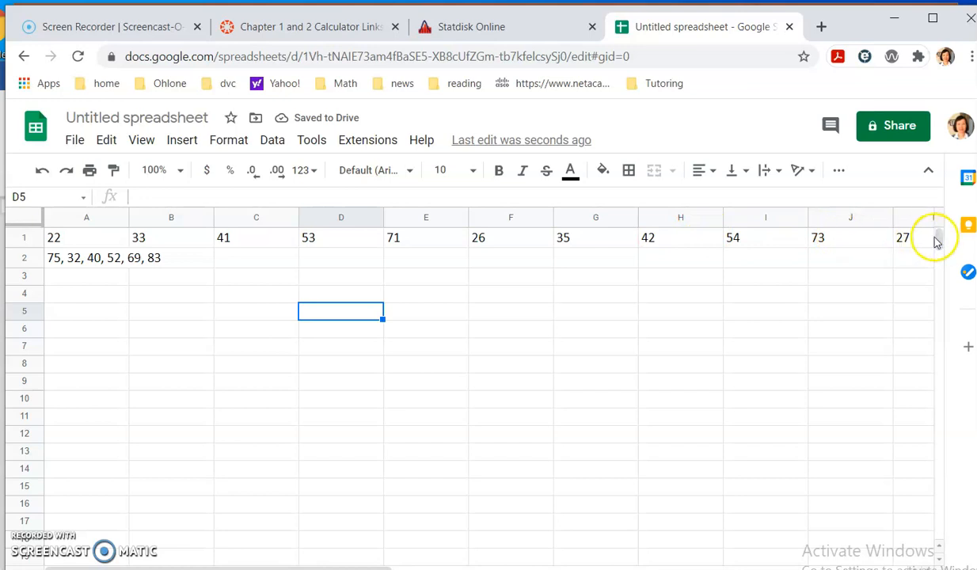
- Split the comma-separated text in cell A2 into separate columns
{"action": "left_click", "coordinate": [68, 260]}
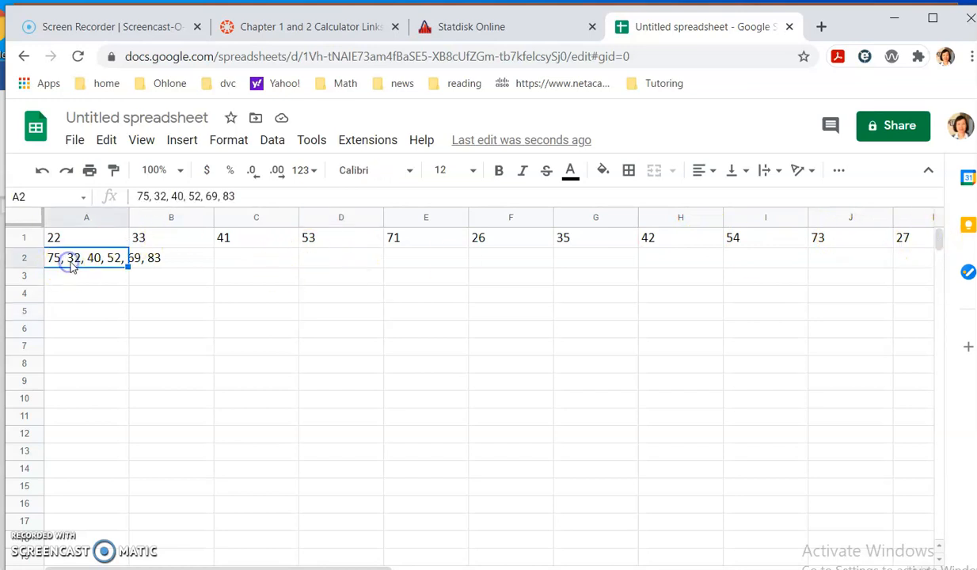
{"action": "left_click", "coordinate": [272, 143]}
{"action": "left_click", "coordinate": [283, 439]}
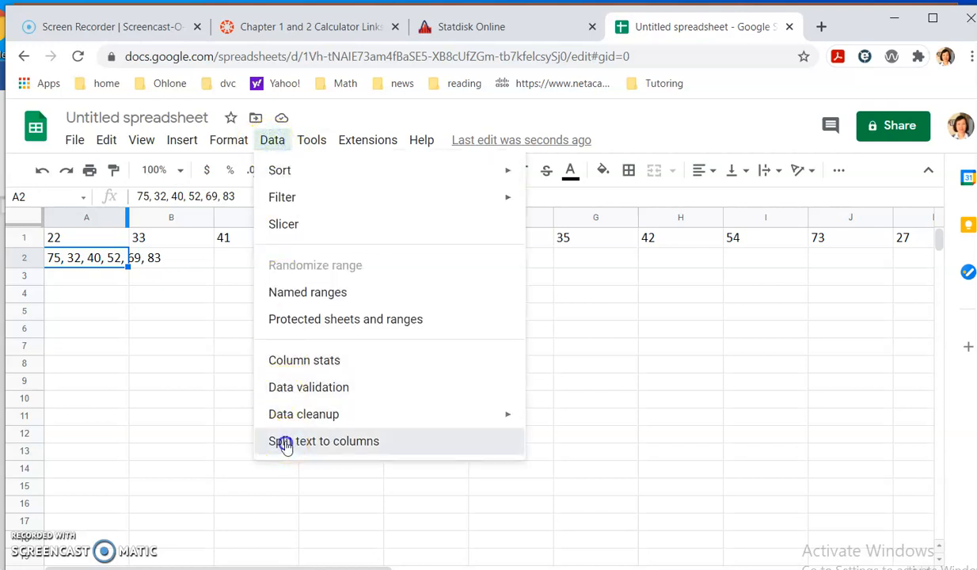
{"action": "left_click", "coordinate": [481, 288]}
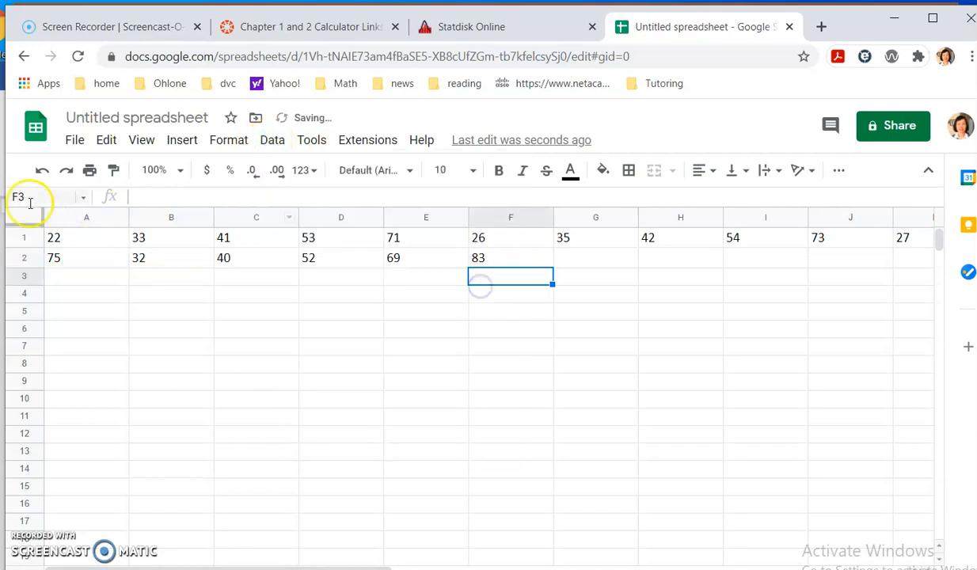
- Copy the whole first row of values, cells A1:X1
{"action": "left_click_drag", "start_coordinate": [63, 240], "coordinate": [733, 250]}
{"action": "right_click", "coordinate": [769, 242]}
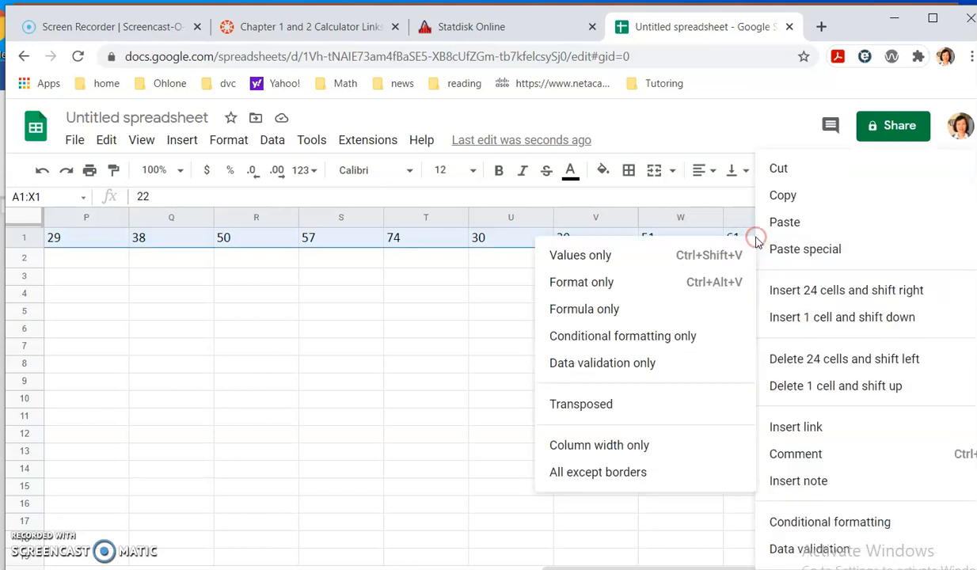
{"action": "left_click", "coordinate": [787, 196]}
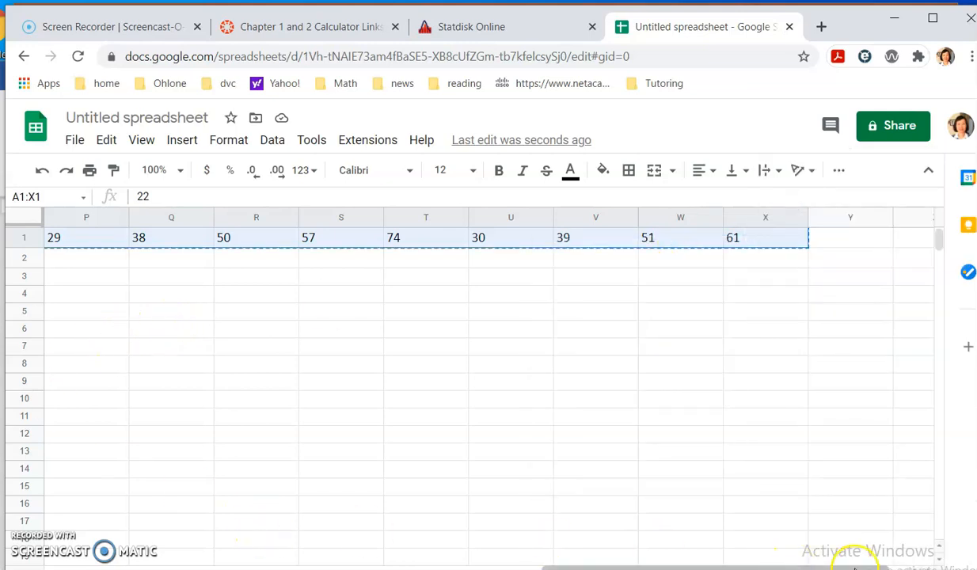
- Paste the copied row transposed into column A starting at cell A4, and check the resulting column
{"action": "left_click_drag", "start_coordinate": [847, 568], "coordinate": [348, 569]}
{"action": "left_click", "coordinate": [95, 294]}
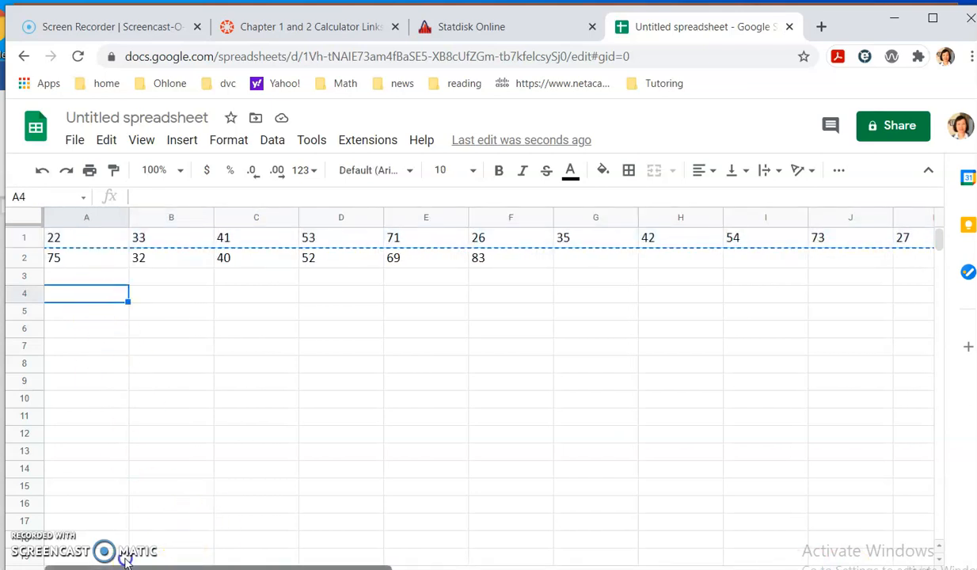
{"action": "right_click", "coordinate": [104, 295]}
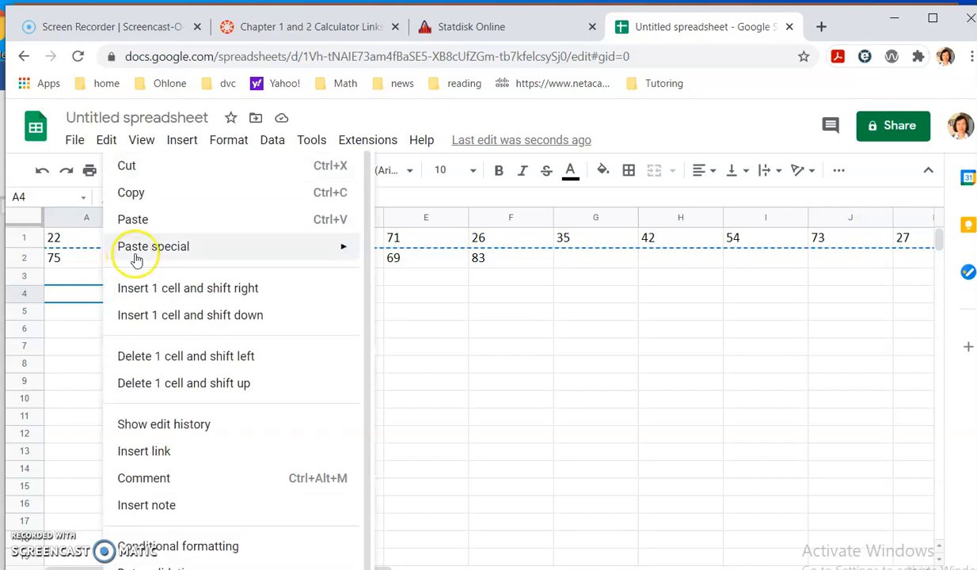
{"action": "mouse_move", "coordinate": [136, 252]}
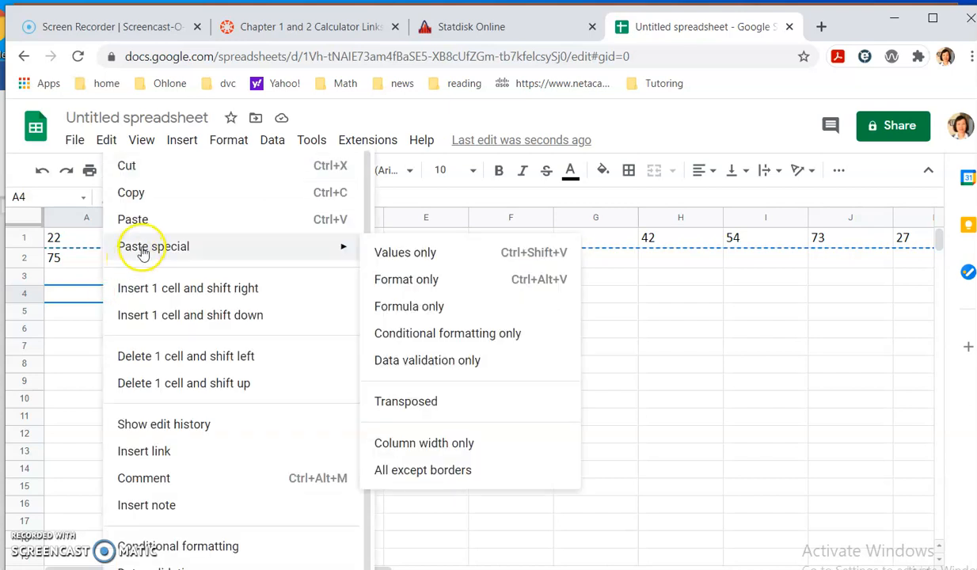
{"action": "left_click", "coordinate": [420, 404]}
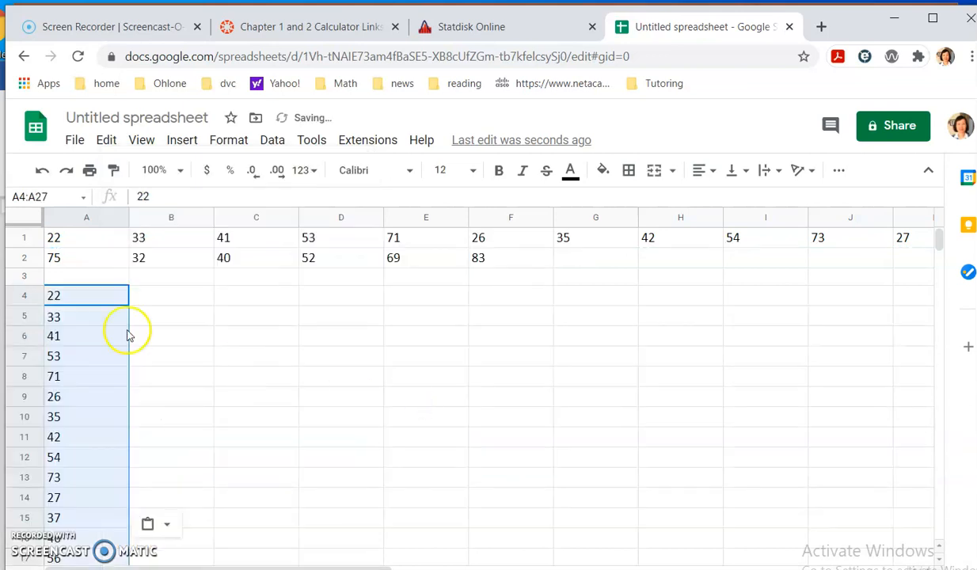
{"action": "scroll", "coordinate": [130, 336], "scroll_direction": "down", "scroll_amount": 2}
{"action": "scroll", "coordinate": [152, 348], "scroll_direction": "down", "scroll_amount": 2}
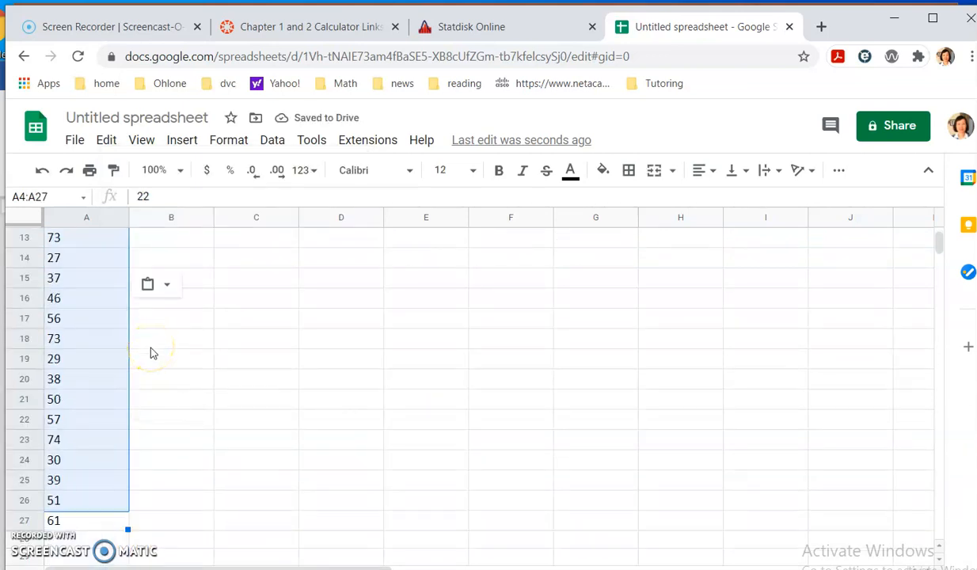
{"action": "scroll", "coordinate": [135, 380], "scroll_direction": "up", "scroll_amount": 2}
{"action": "left_click", "coordinate": [166, 374]}
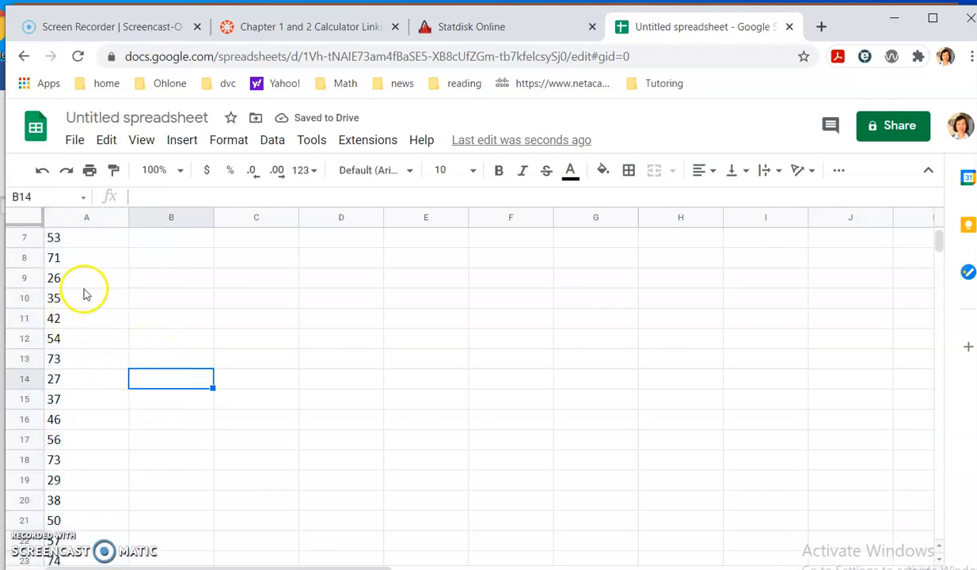
{"action": "scroll", "coordinate": [86, 294], "scroll_direction": "up", "scroll_amount": 2}
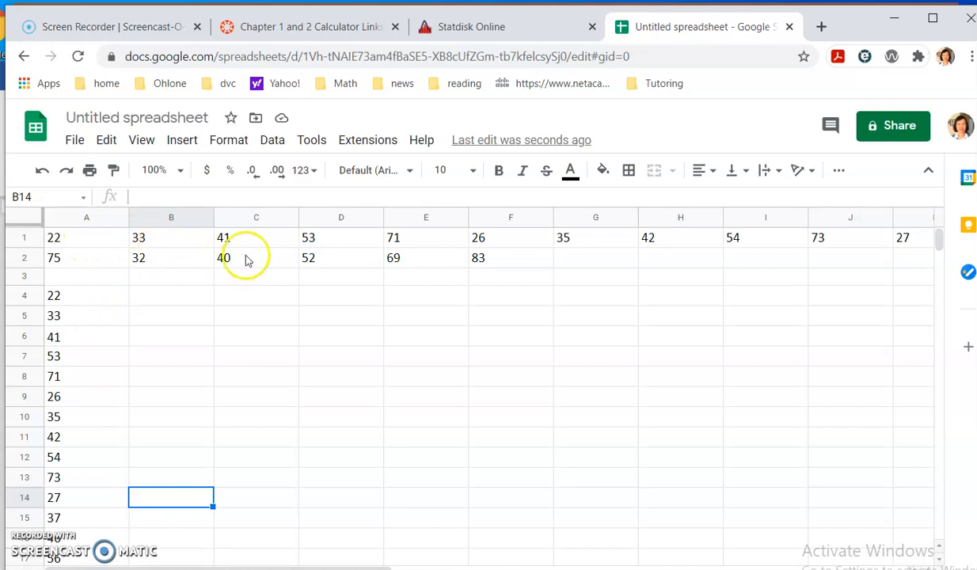
- Copy the second row of values, cells A2:F2
{"action": "left_click_drag", "start_coordinate": [81, 261], "coordinate": [487, 258]}
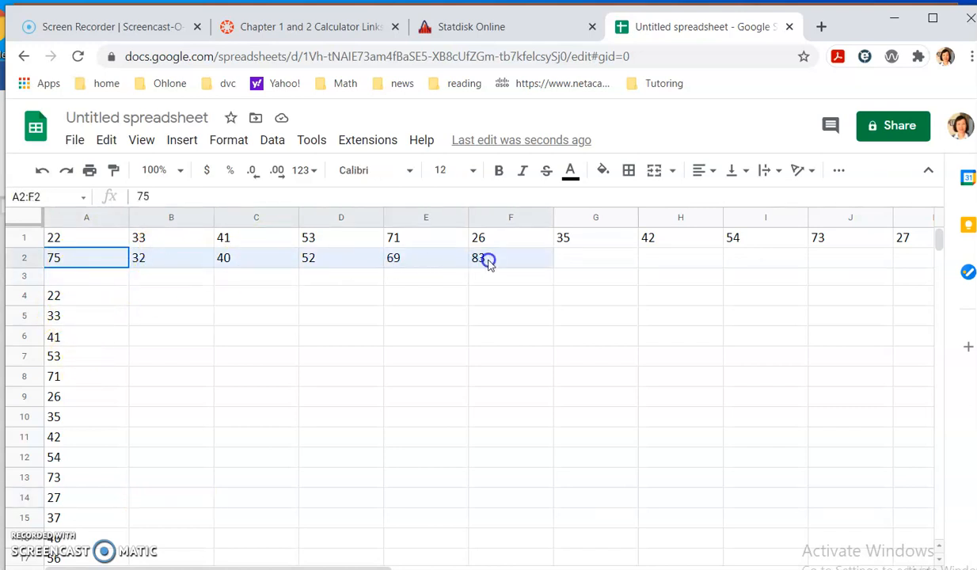
{"action": "right_click", "coordinate": [488, 260]}
{"action": "left_click", "coordinate": [534, 203]}
- Paste the copied second row transposed into column A starting at cell A28, and check the combined column
{"action": "scroll", "coordinate": [79, 412], "scroll_direction": "down", "scroll_amount": 6}
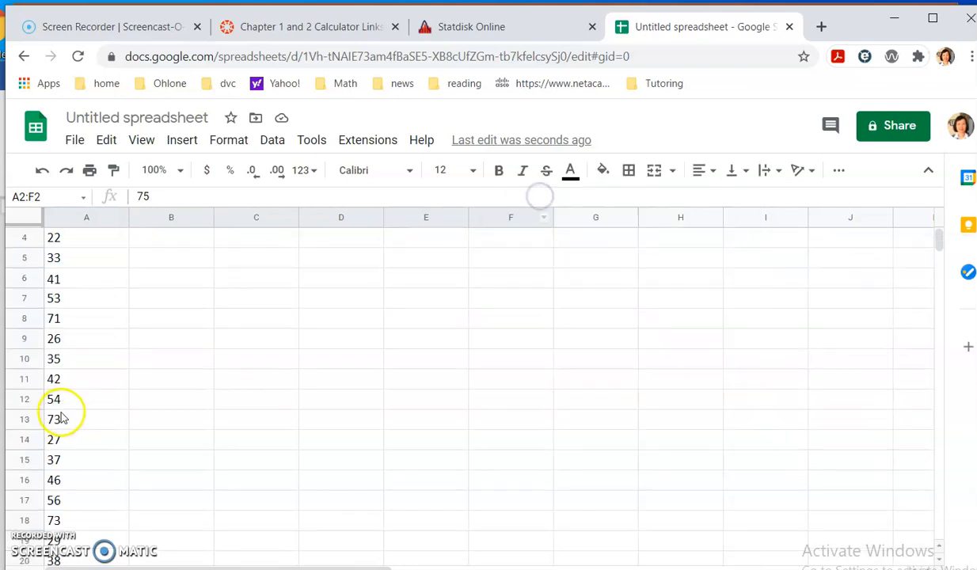
{"action": "left_click", "coordinate": [77, 359]}
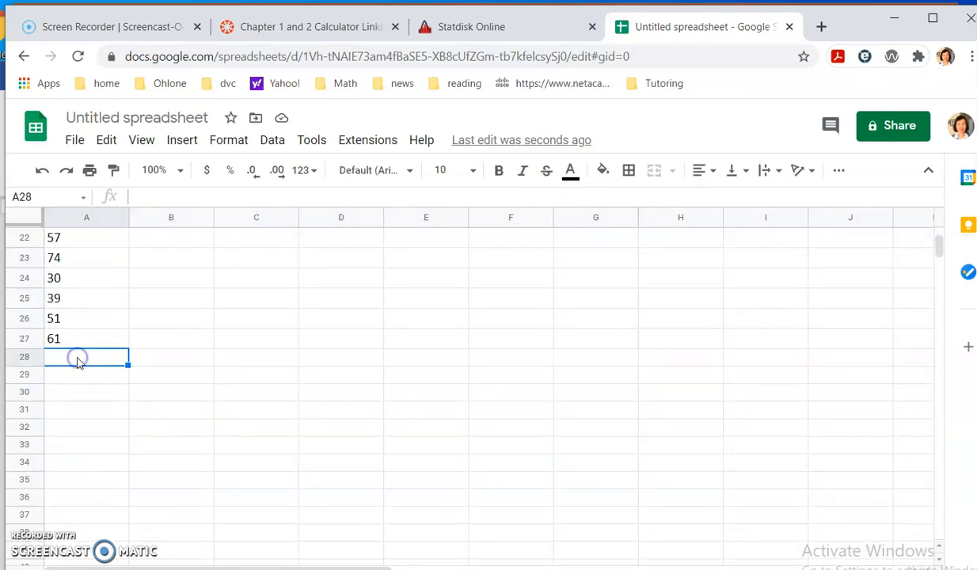
{"action": "right_click", "coordinate": [79, 359]}
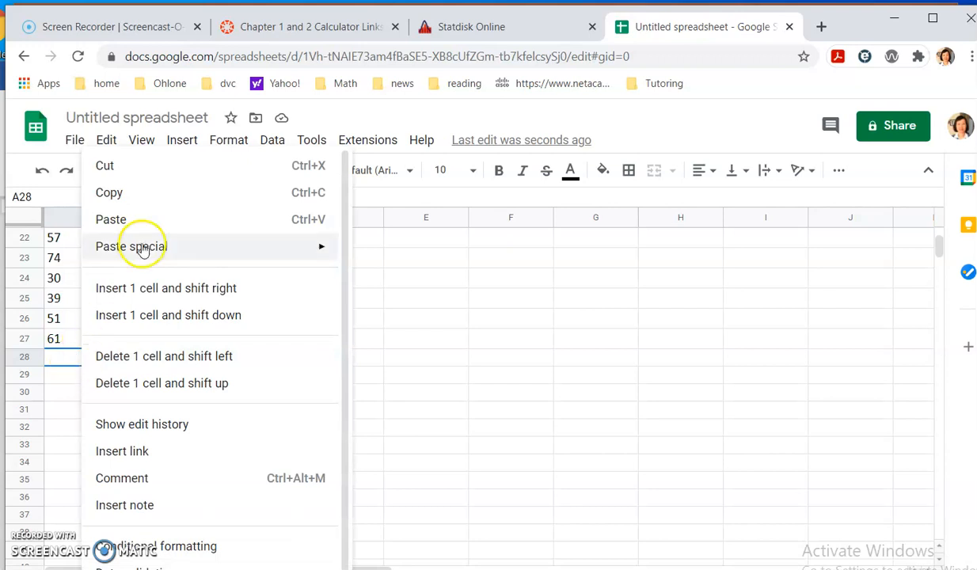
{"action": "mouse_move", "coordinate": [192, 246]}
{"action": "left_click", "coordinate": [369, 400]}
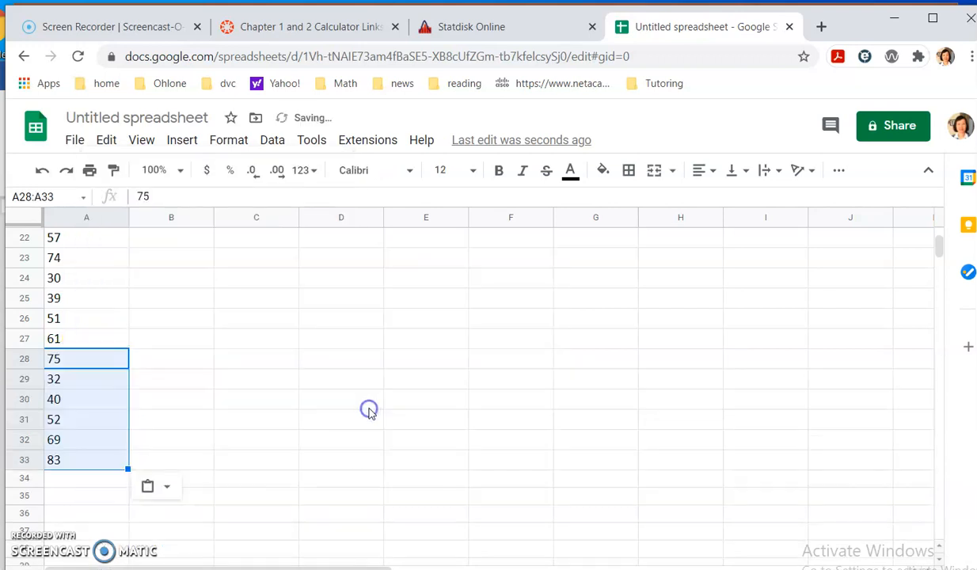
{"action": "scroll", "coordinate": [151, 347], "scroll_direction": "up", "scroll_amount": 5}
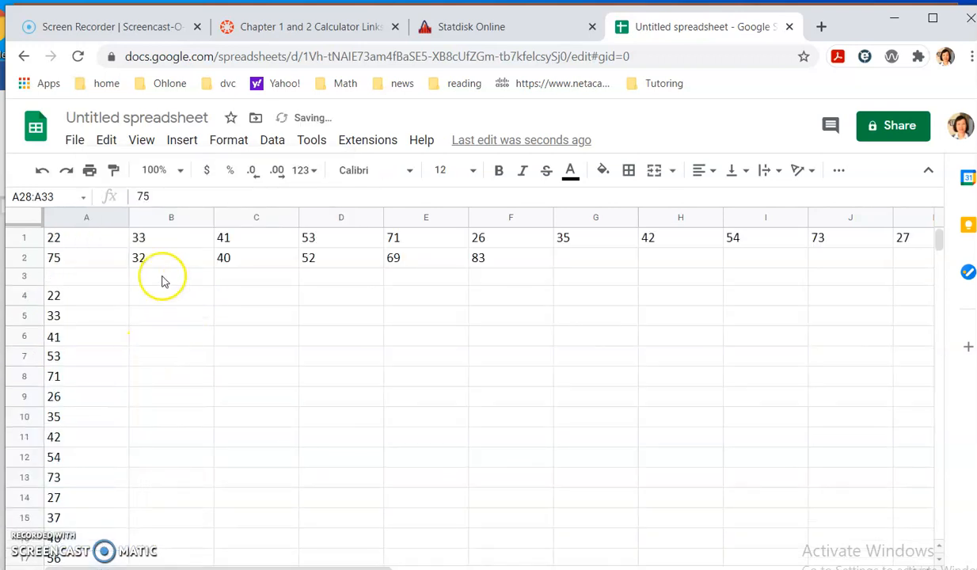
{"action": "scroll", "coordinate": [163, 280], "scroll_direction": "down", "scroll_amount": 4}
{"action": "scroll", "coordinate": [115, 495], "scroll_direction": "down", "scroll_amount": 1}
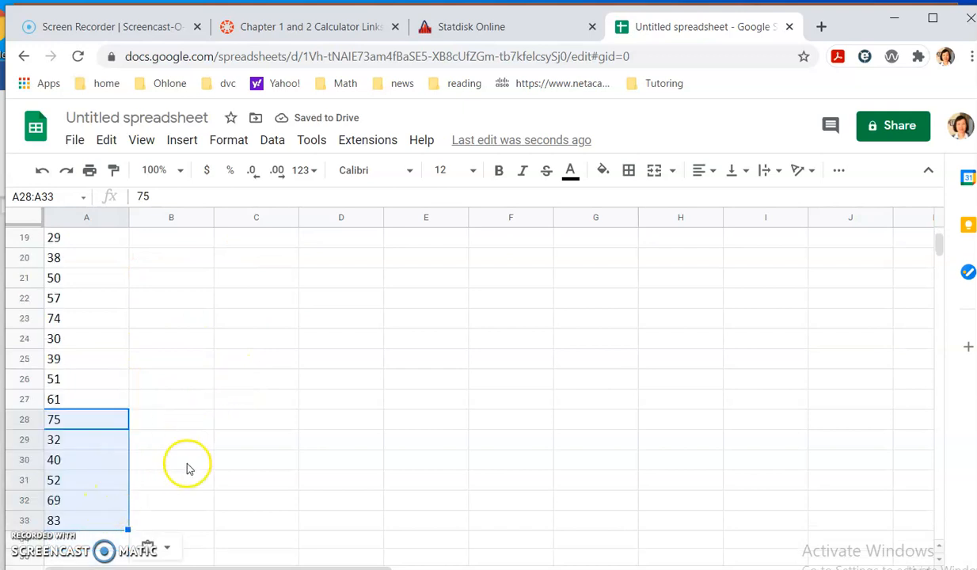
- Copy the complete column of values, cells A4:A33
{"action": "scroll", "coordinate": [190, 464], "scroll_direction": "up", "scroll_amount": 6}
{"action": "left_click_drag", "start_coordinate": [107, 299], "coordinate": [124, 421]}
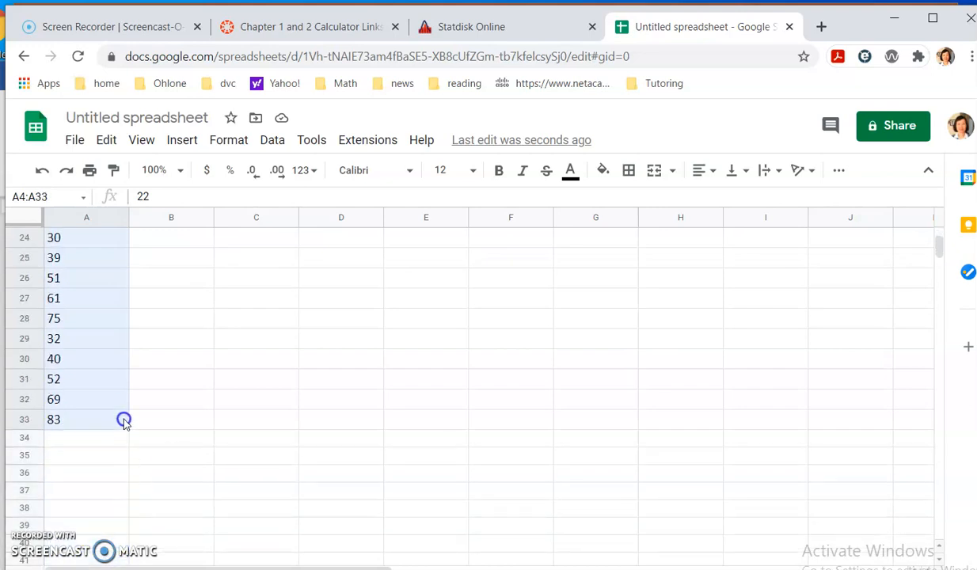
{"action": "right_click", "coordinate": [86, 321]}
{"action": "left_click", "coordinate": [103, 197]}
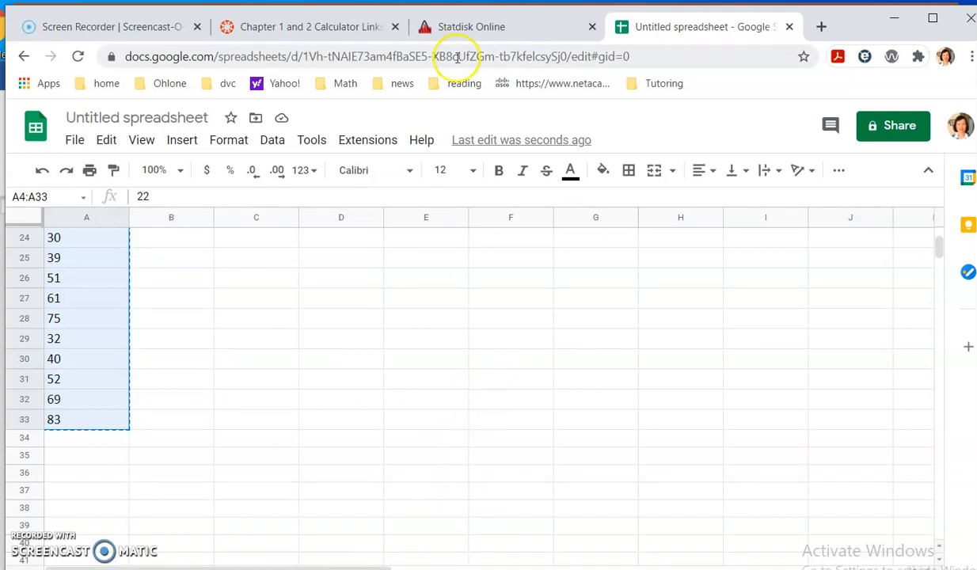
- Switch to Statdisk and paste the copied values into column 2 of the Sample Editor starting at row 1
{"action": "left_click", "coordinate": [472, 30]}
{"action": "left_click", "coordinate": [554, 250]}
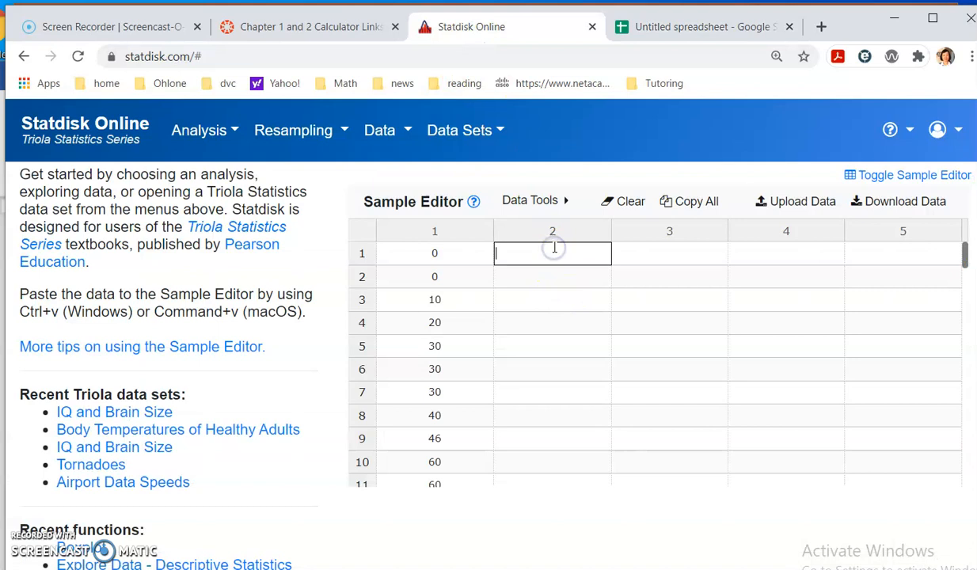
{"action": "key", "text": "ctrl+v"}
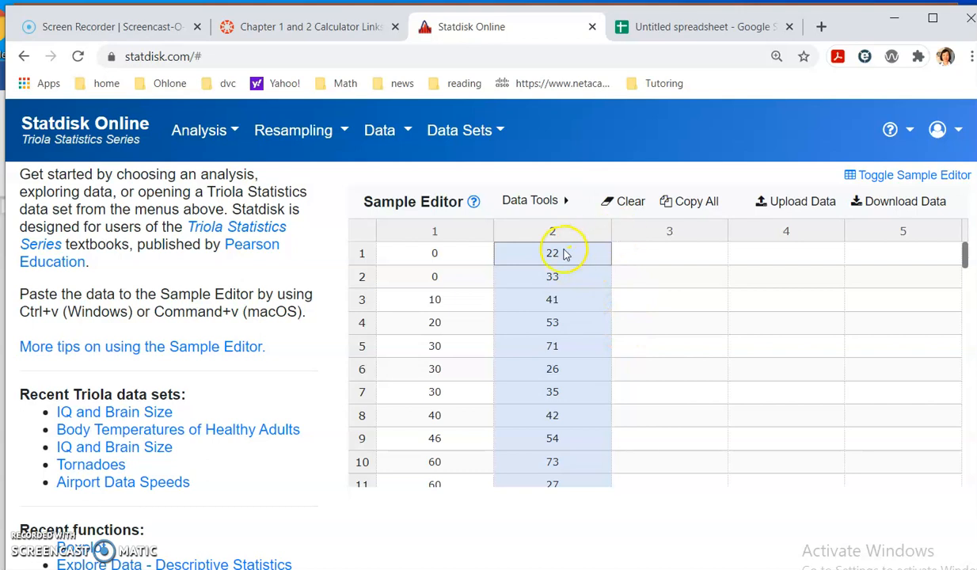
{"action": "scroll", "coordinate": [589, 356], "scroll_direction": "down", "scroll_amount": 7}
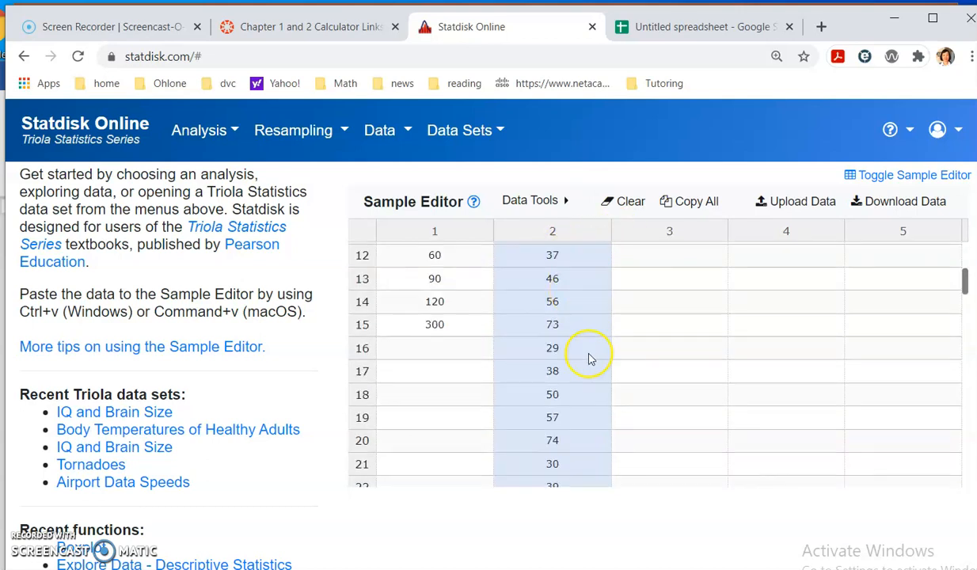
{"action": "scroll", "coordinate": [589, 358], "scroll_direction": "up", "scroll_amount": 7}
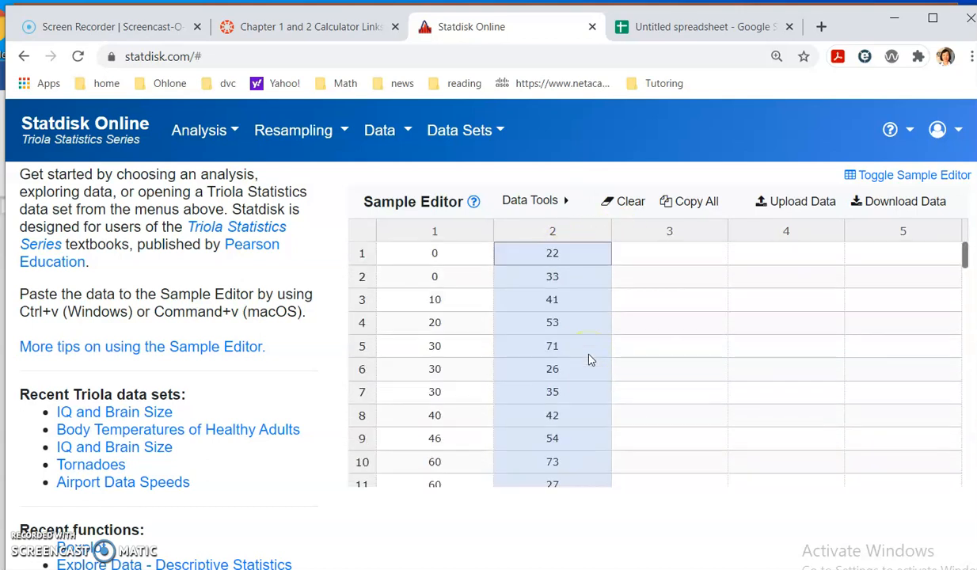
- Graph a modified boxplot of the data in column 2 only
{"action": "left_click", "coordinate": [388, 136]}
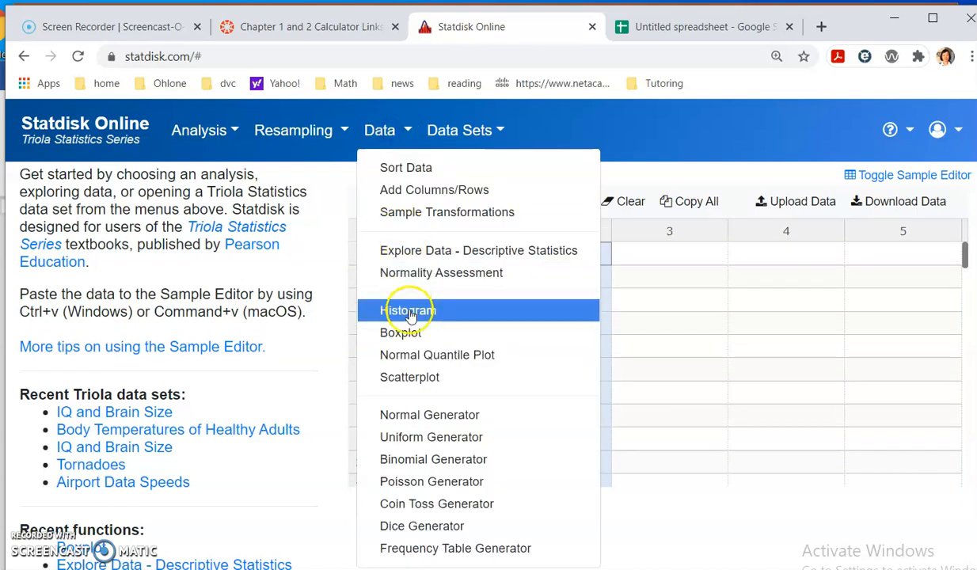
{"action": "left_click", "coordinate": [407, 330]}
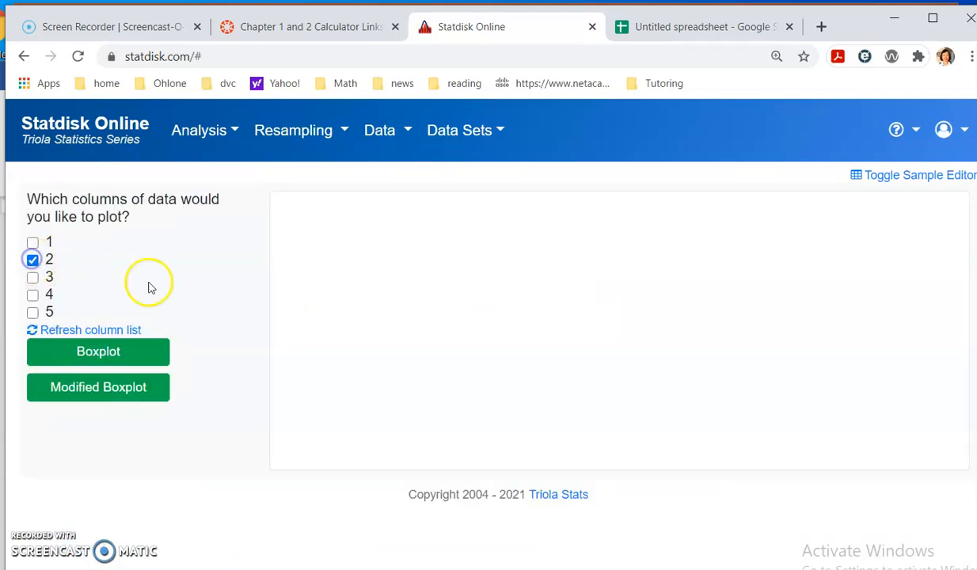
{"action": "left_click", "coordinate": [88, 387]}
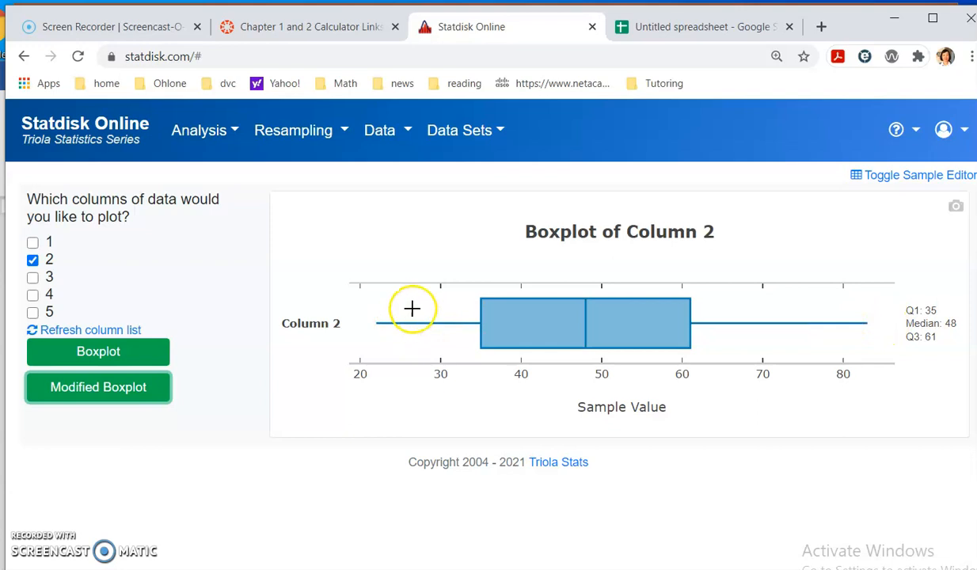
- Show the Sample Editor above the boxplot and look through the values in columns 1 and 2
{"action": "left_click", "coordinate": [902, 175]}
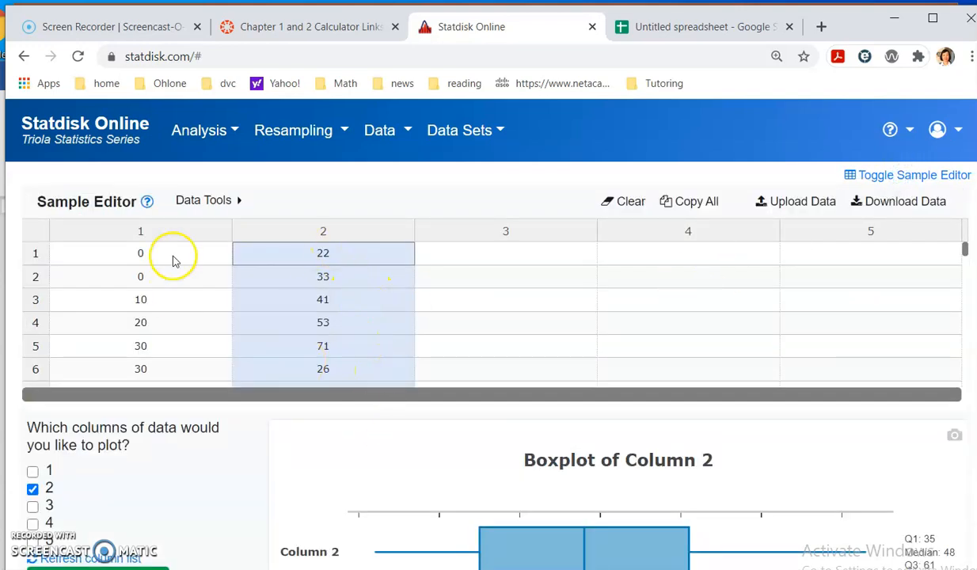
{"action": "scroll", "coordinate": [159, 339], "scroll_direction": "down", "scroll_amount": 3}
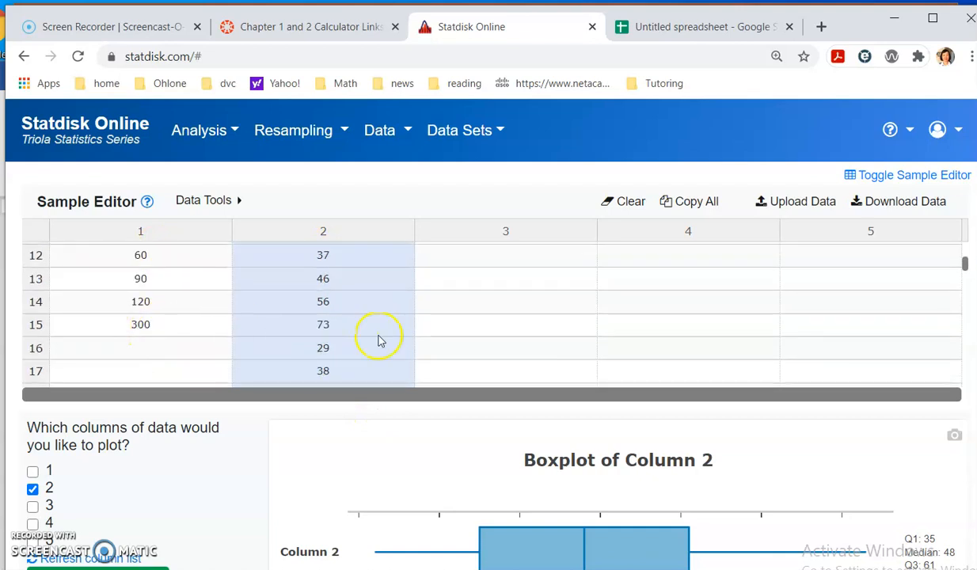
{"action": "scroll", "coordinate": [378, 340], "scroll_direction": "up", "scroll_amount": 3}
{"action": "scroll", "coordinate": [183, 329], "scroll_direction": "down", "scroll_amount": 3}
{"action": "scroll", "coordinate": [410, 334], "scroll_direction": "up", "scroll_amount": 3}
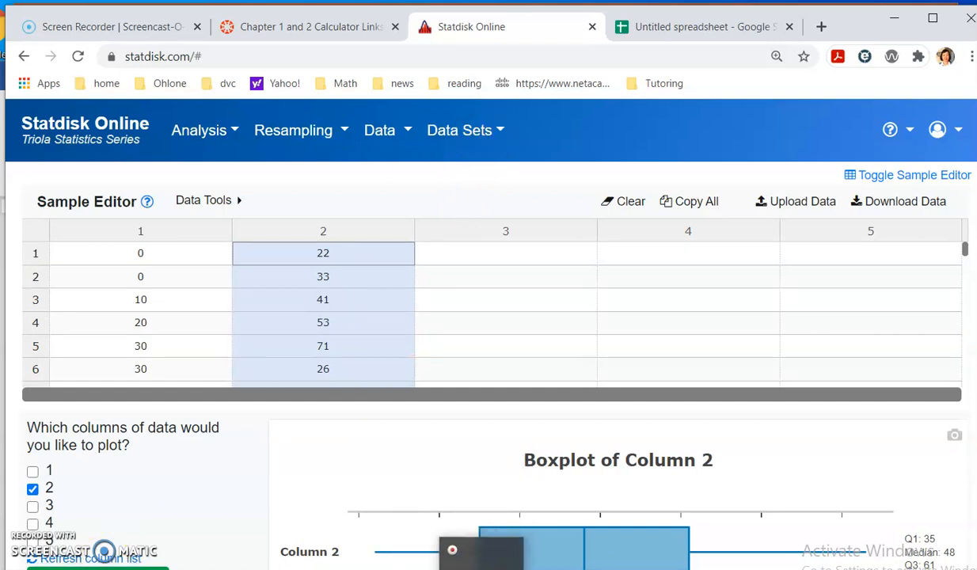
- Switch to the PowerPoint presentation and display slide 5 with the instructions for graphing a modified boxplot by Statdisk
{"action": "left_click", "coordinate": [445, 549]}
{"action": "left_click", "coordinate": [116, 438]}
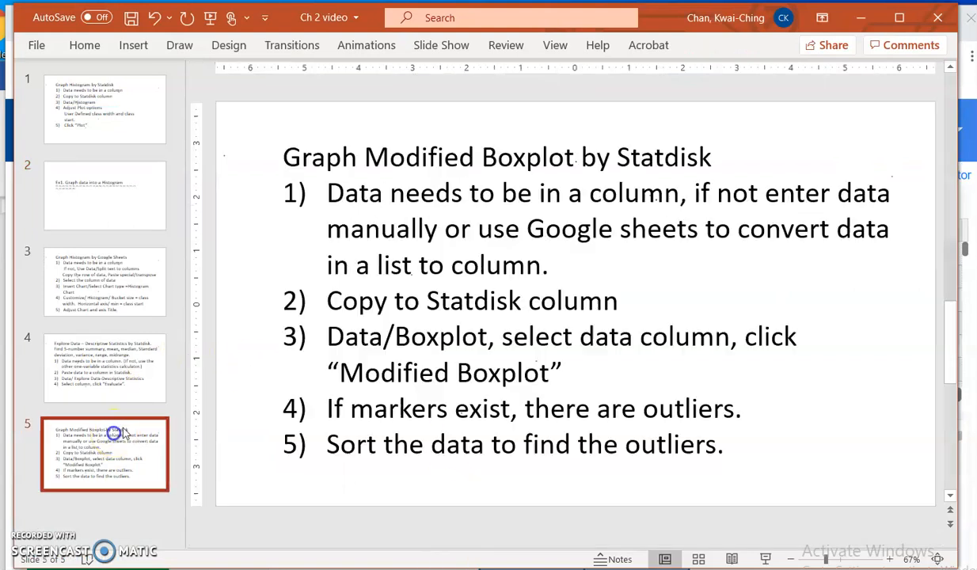